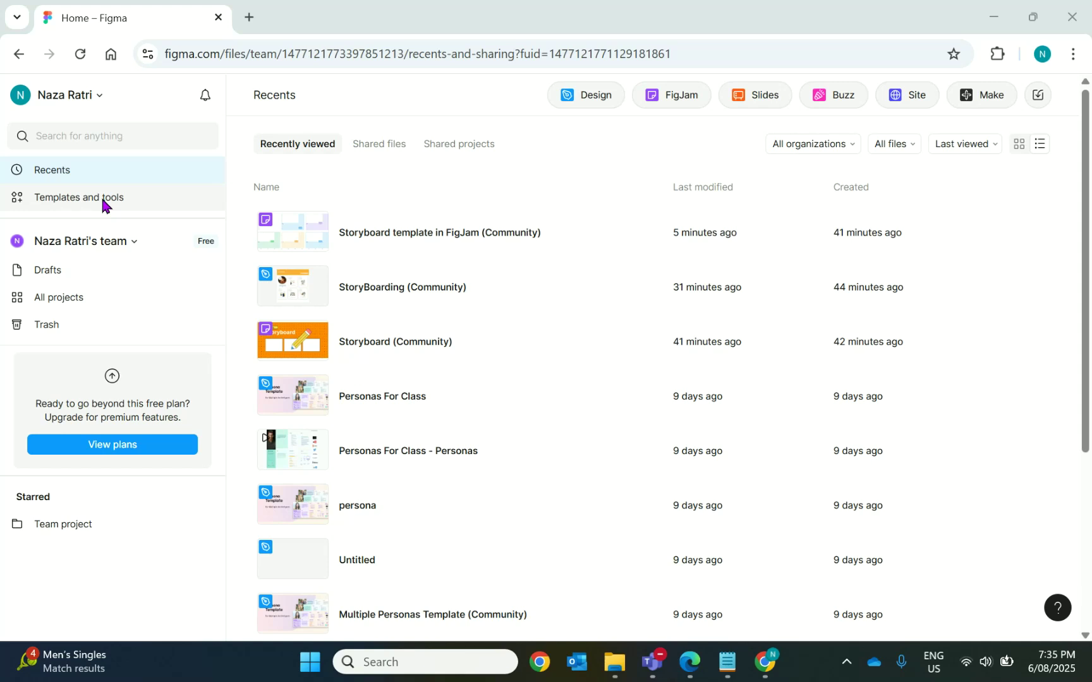
Go to the Figma community page and start a search for storyboard templates
click(102, 198)
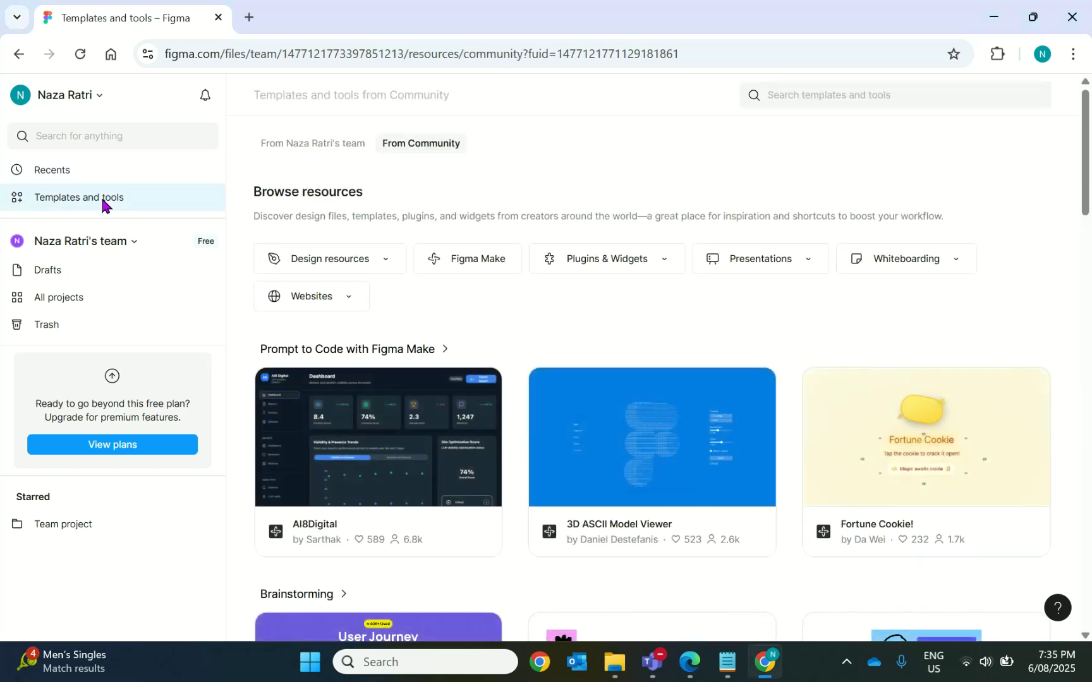
click(805, 95)
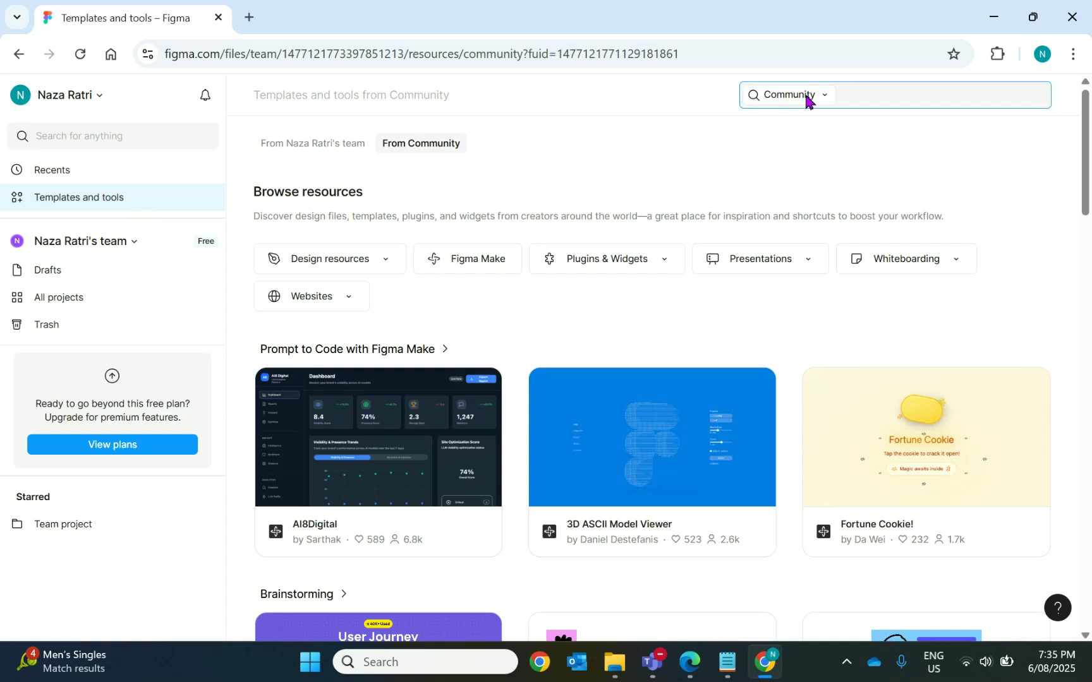
text(soryboard te)
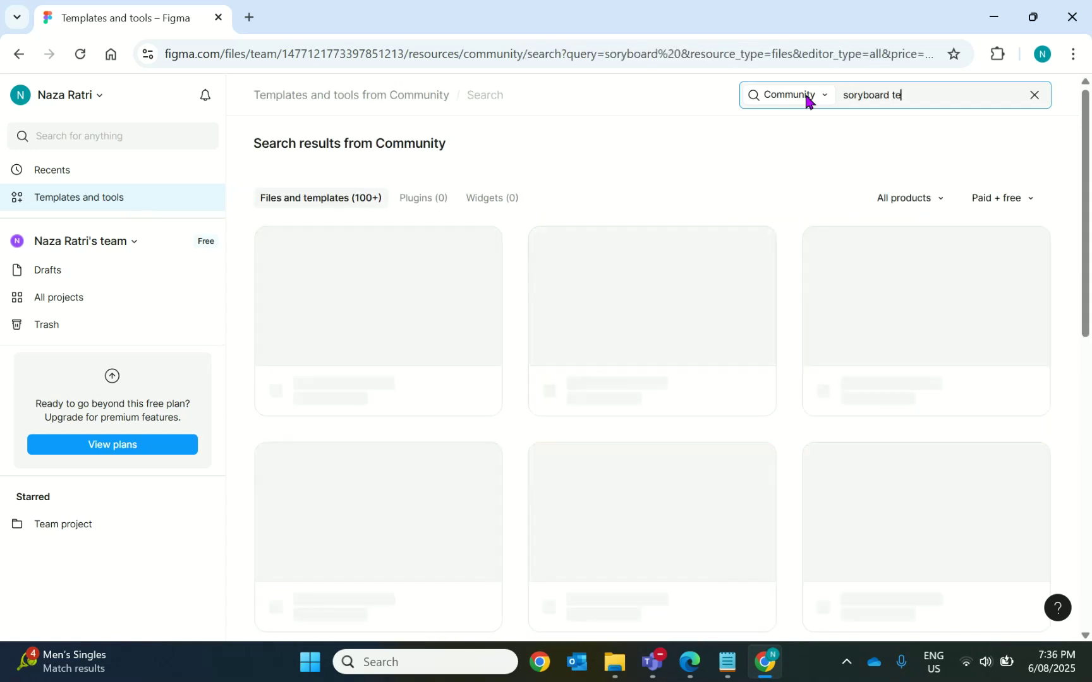
text(mpl)
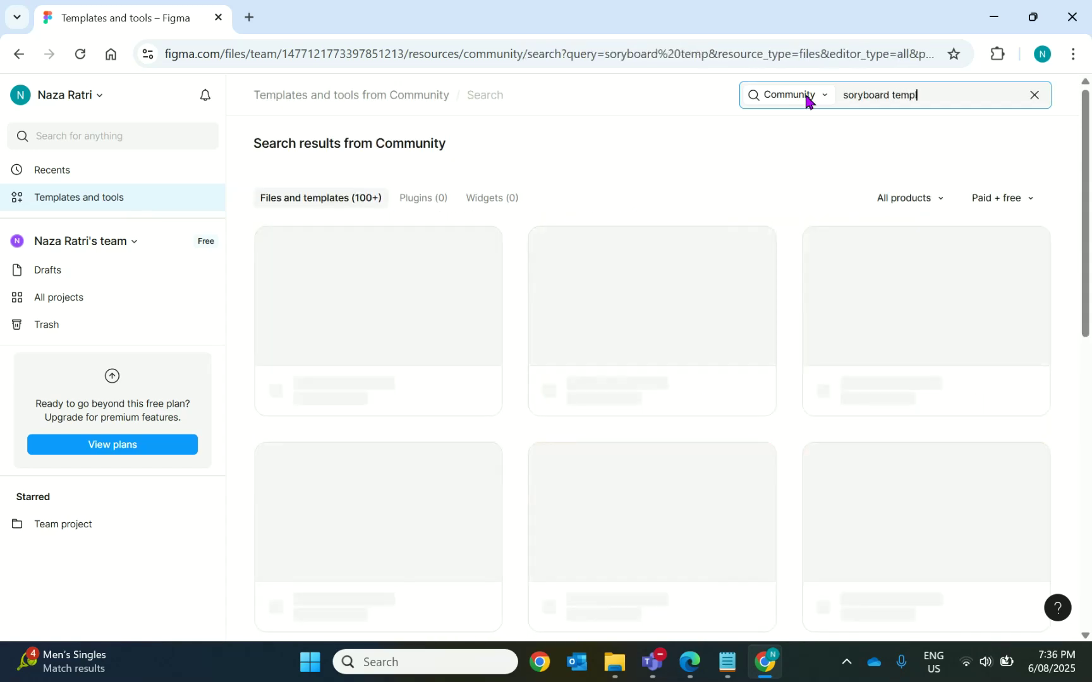
text(ates)
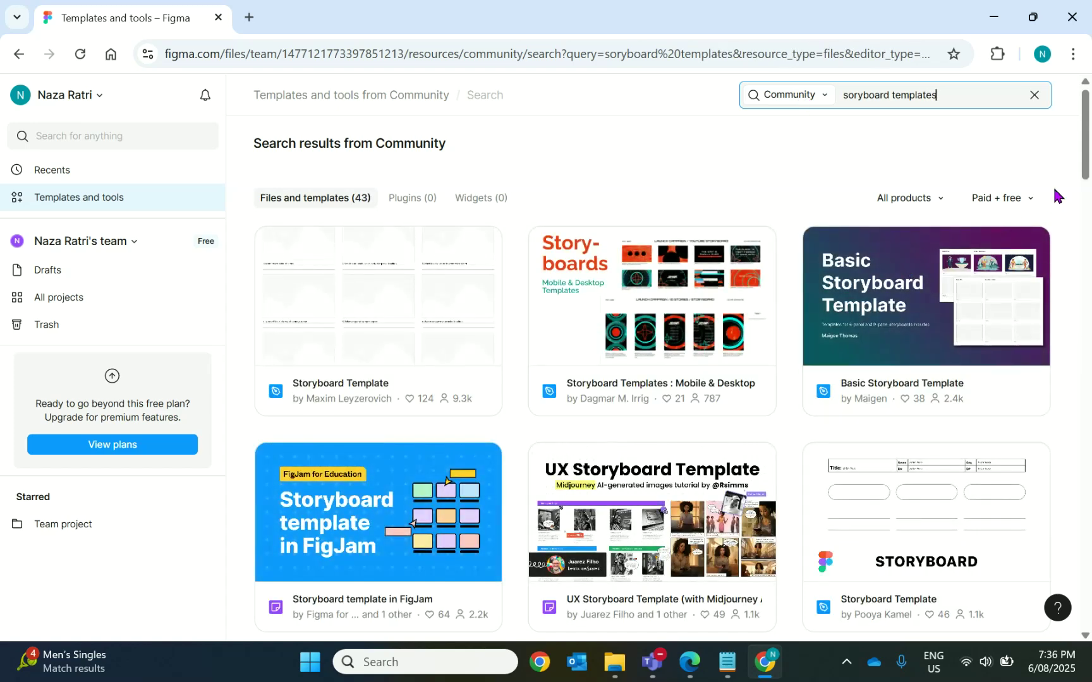
drag(1085, 159, 1085, 197)
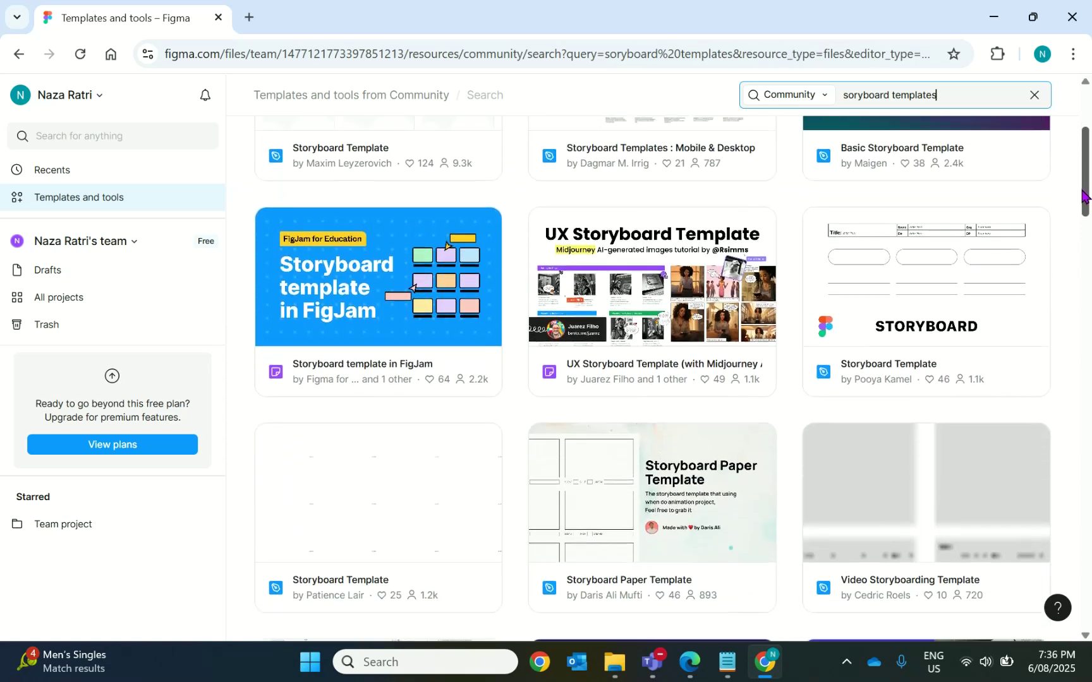
Preview the 'Storyboard template in FigJam' and open it as a new FigJam board
click(355, 348)
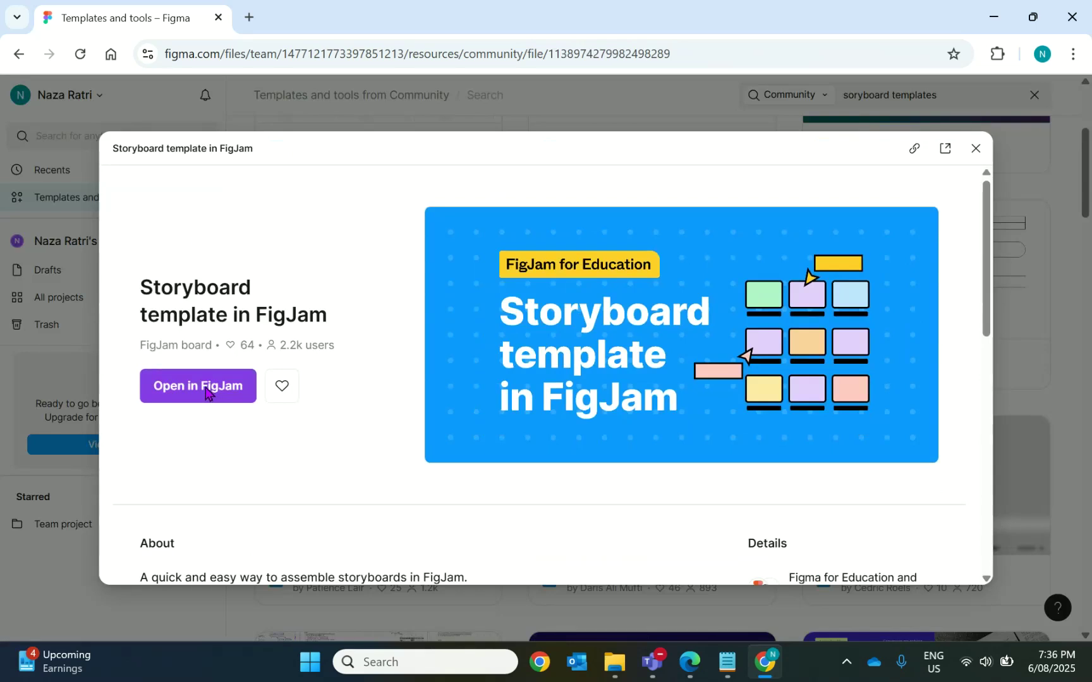
click(206, 391)
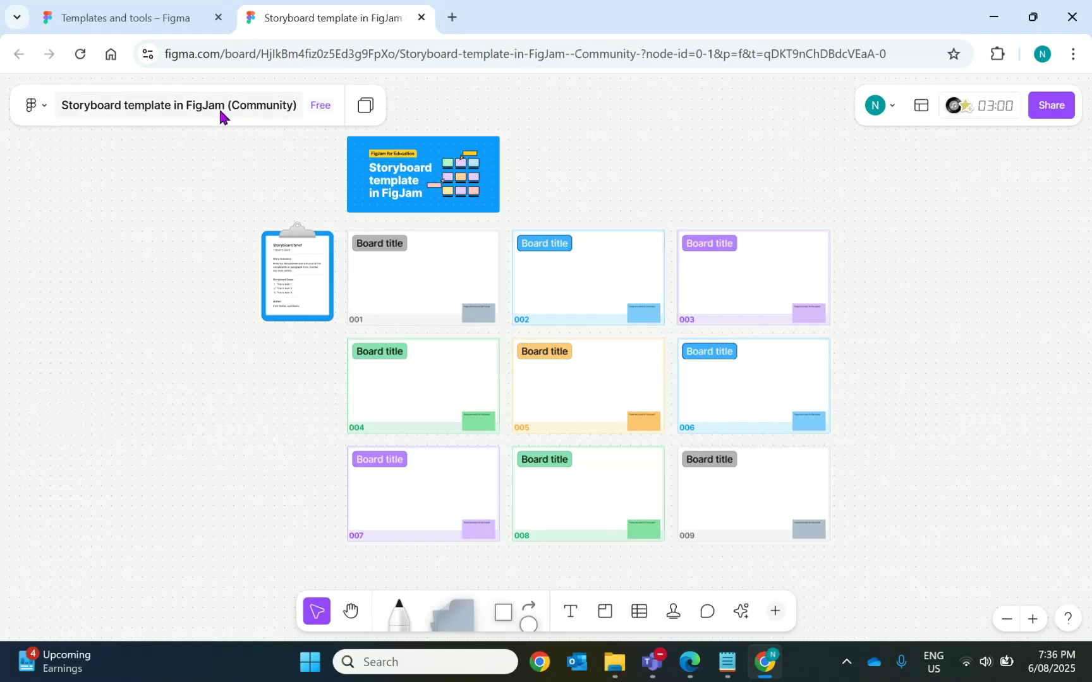
Rename the new board from its template name to 'storyboard1'
click(218, 107)
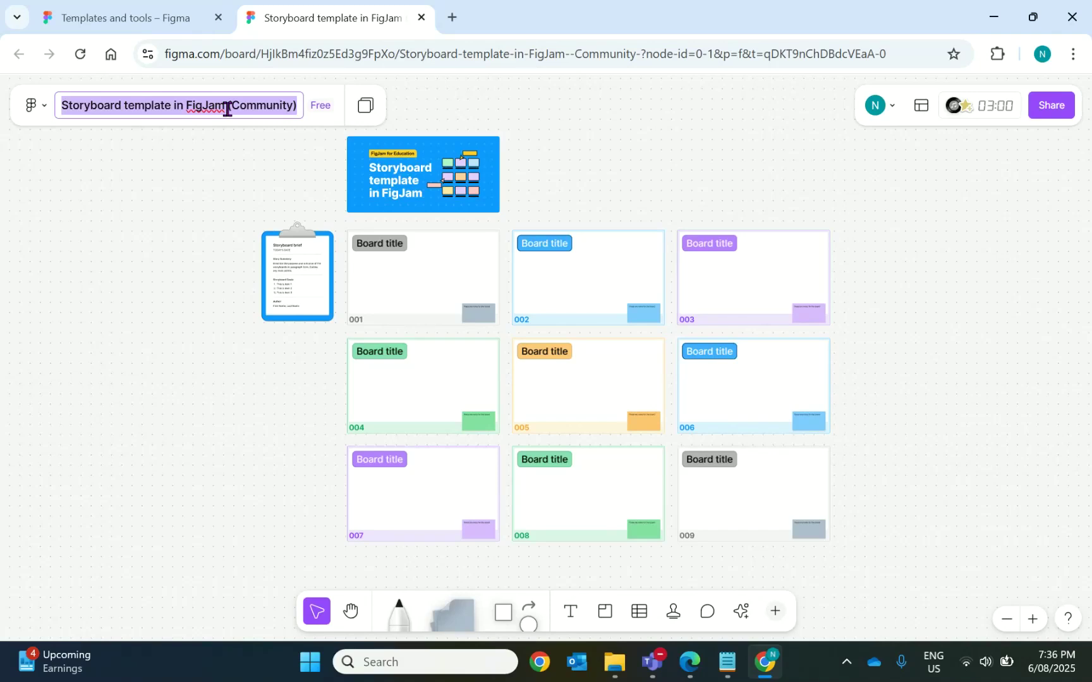
key(BackSpace)
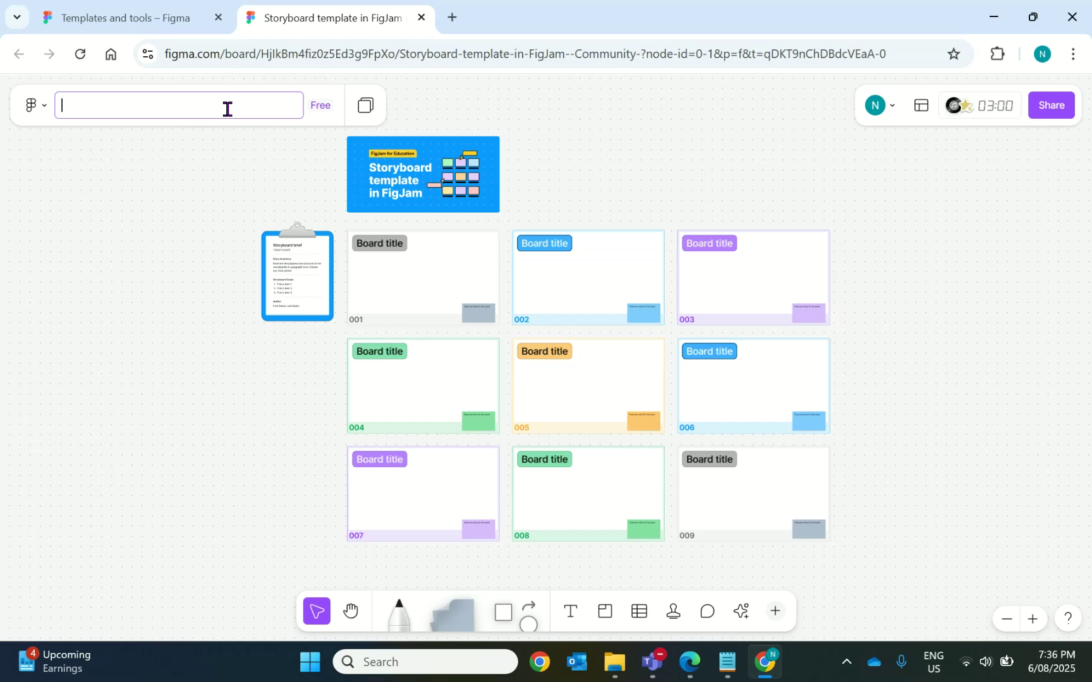
text(sto)
text(rybo)
text(ard)
text(1)
click(218, 187)
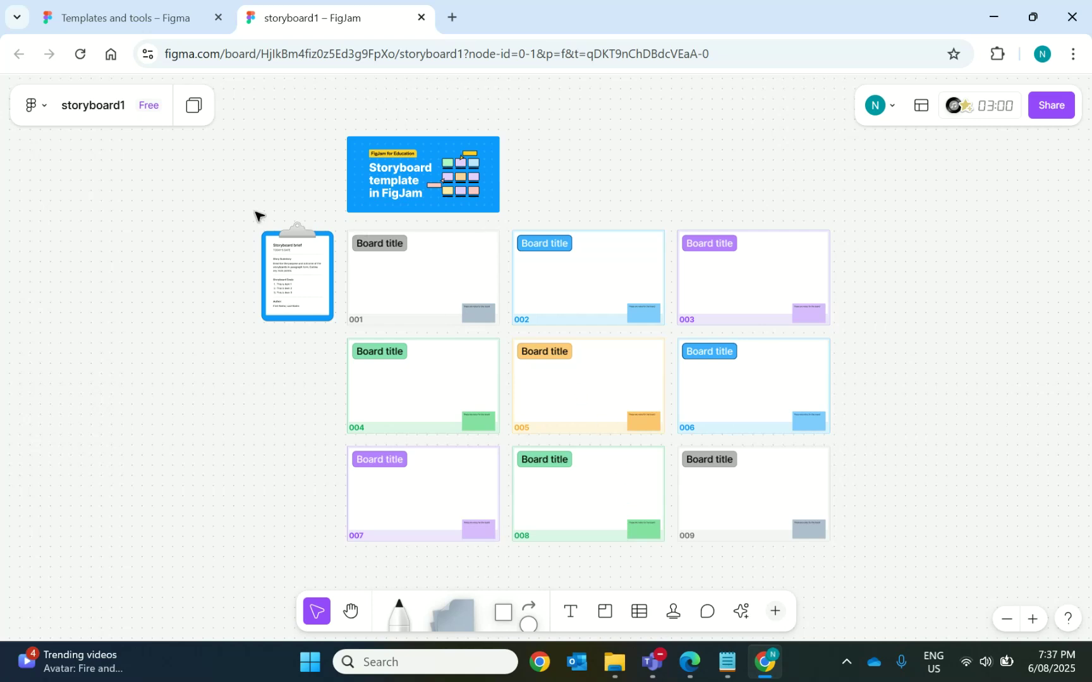
Delete the storyboard brief clipboard and the template banner from the canvas
mouse_move(244, 201)
mouse_down()
mouse_move(293, 310)
mouse_move(329, 345)
mouse_up()
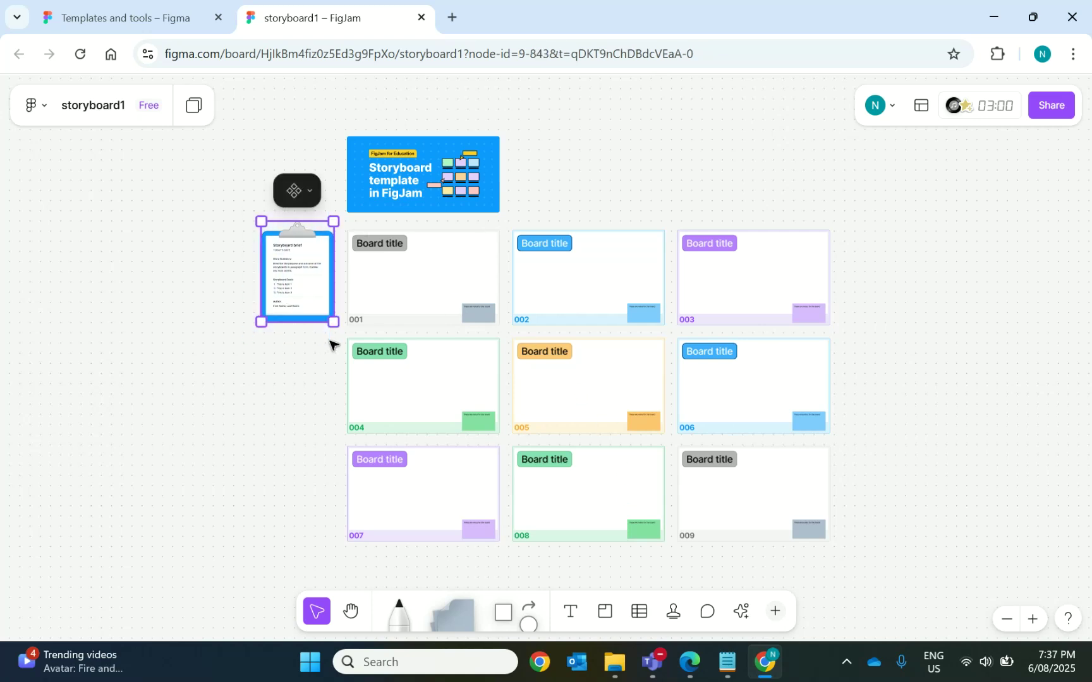
key(Delete)
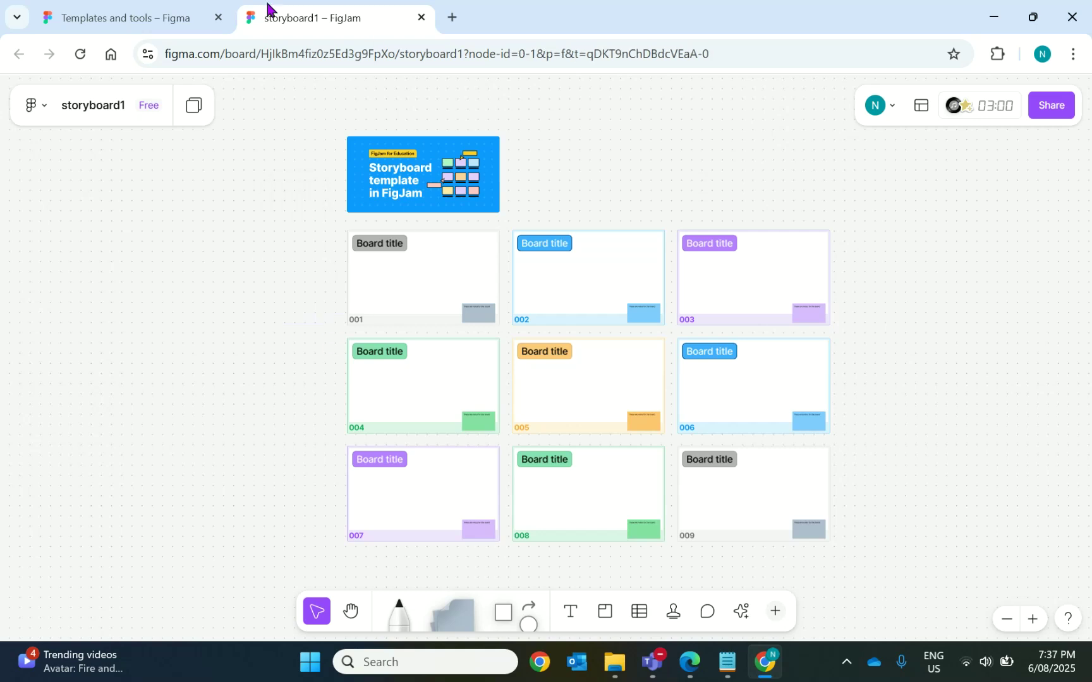
drag(343, 124, 543, 209)
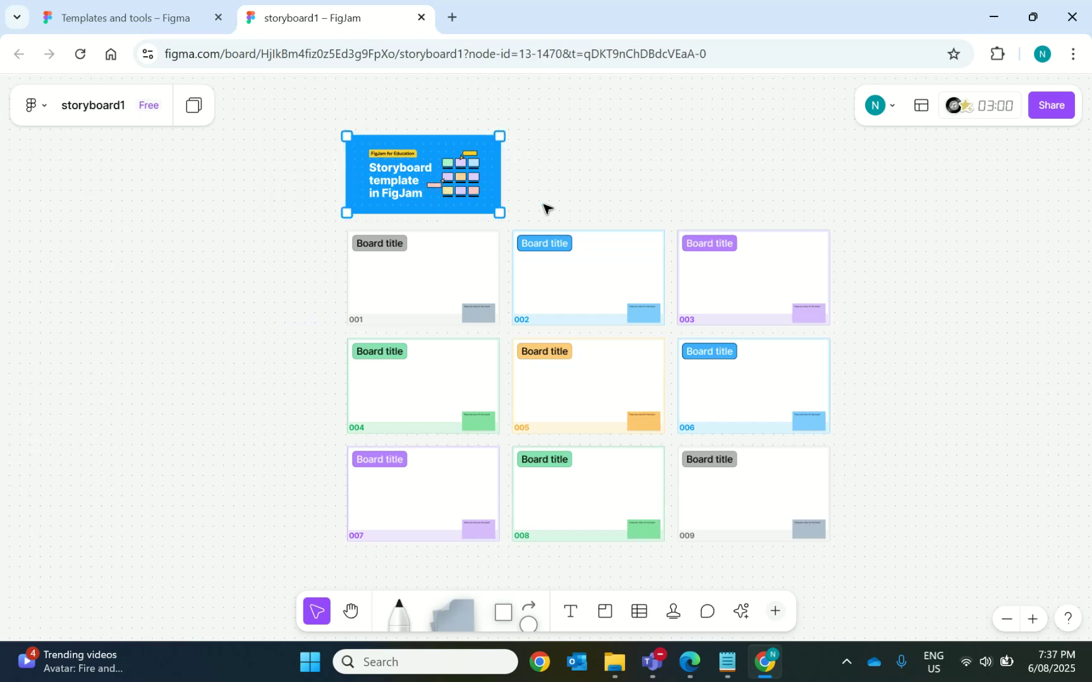
key(Delete)
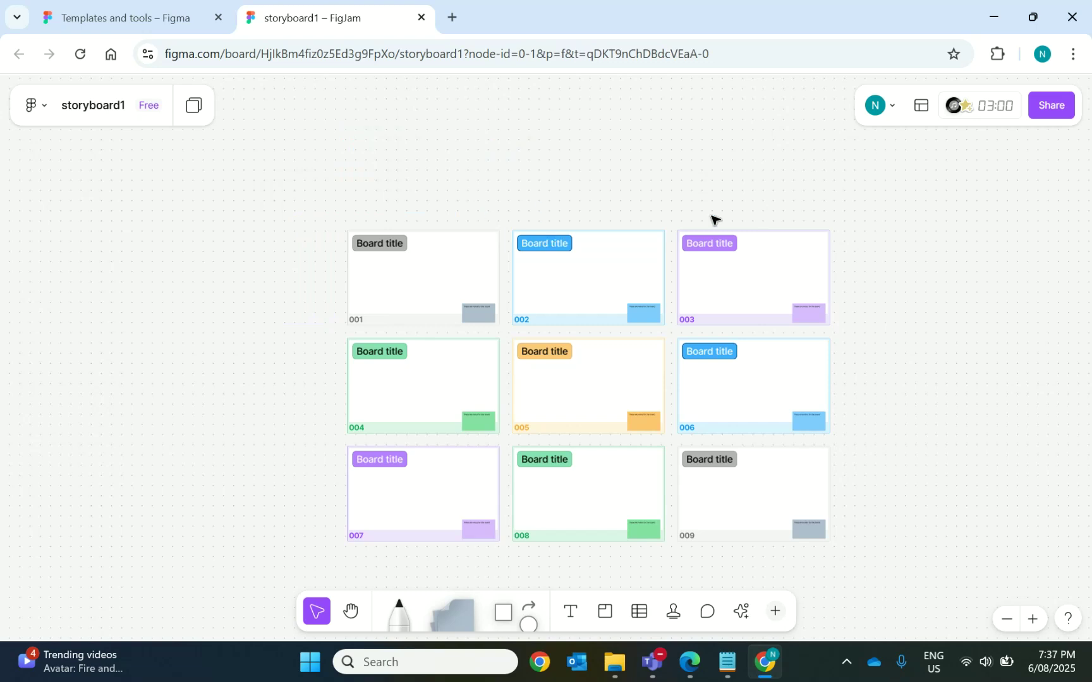
Clear the sticky notes and number labels from right-hand panels 003, 006 and 009
drag(715, 198, 844, 548)
key(Delete)
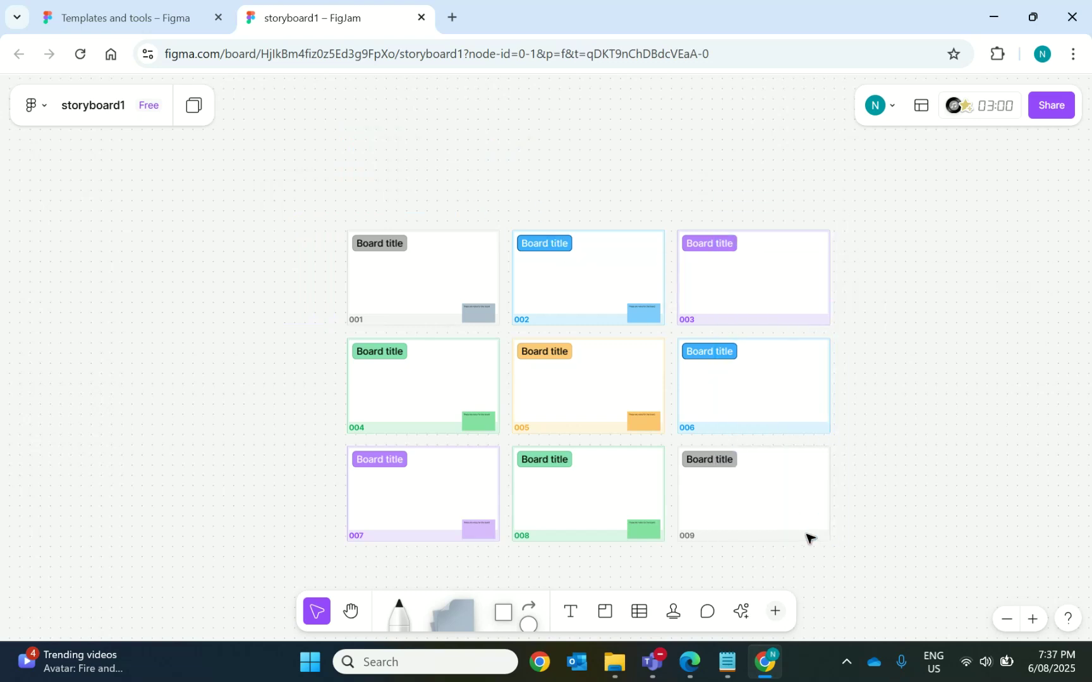
drag(703, 215, 840, 541)
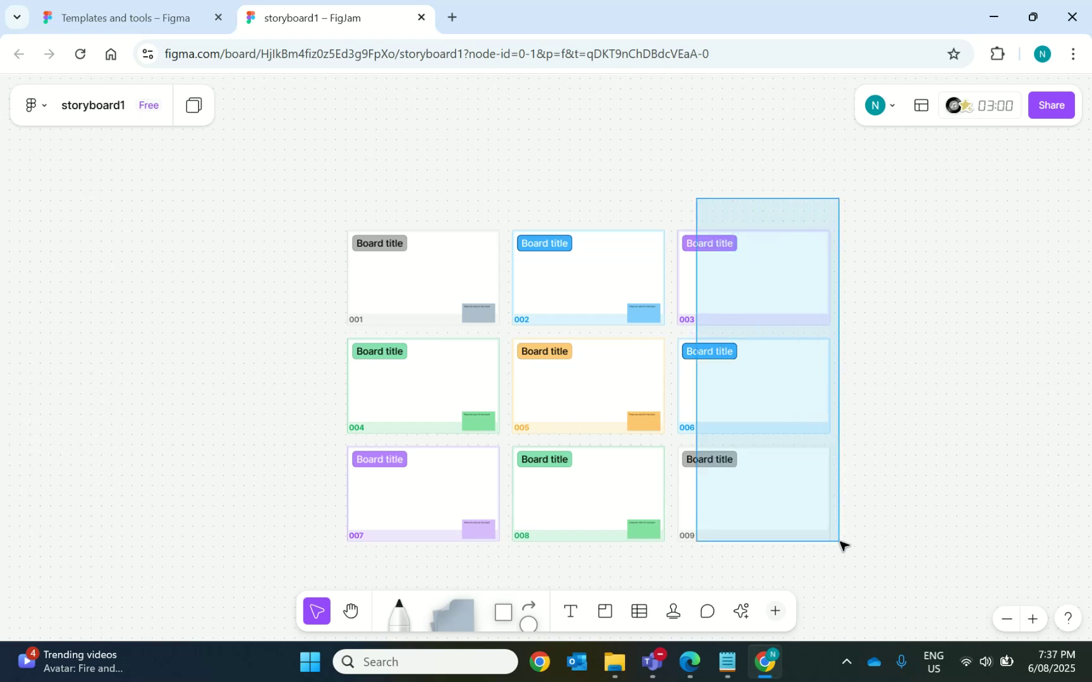
right_click(779, 425)
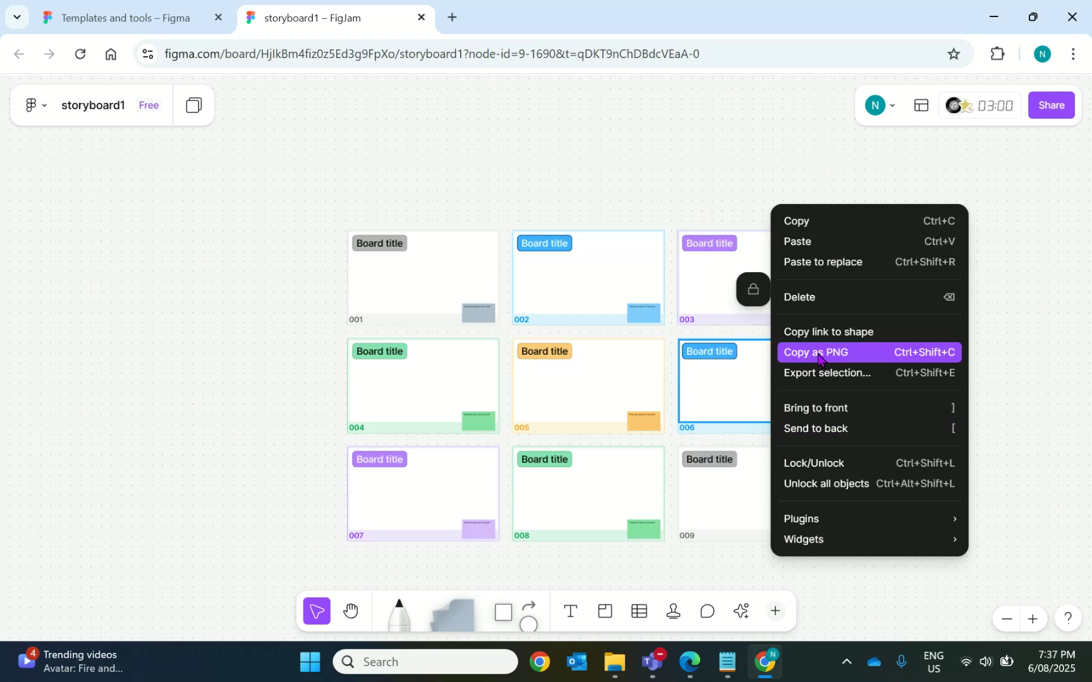
click(1040, 333)
drag(693, 209, 832, 534)
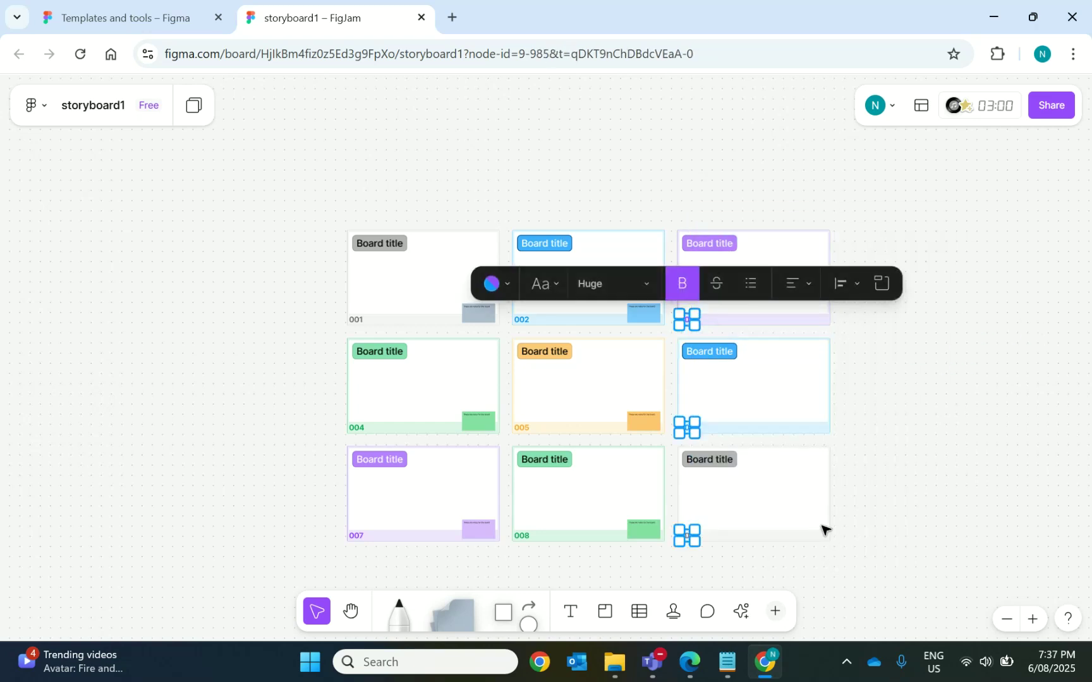
key(Escape)
Delete the bottom-row panel contents via the context menu, revealing the frames are locked
mouse_move(324, 461)
mouse_down()
mouse_move(448, 509)
mouse_move(821, 533)
mouse_up()
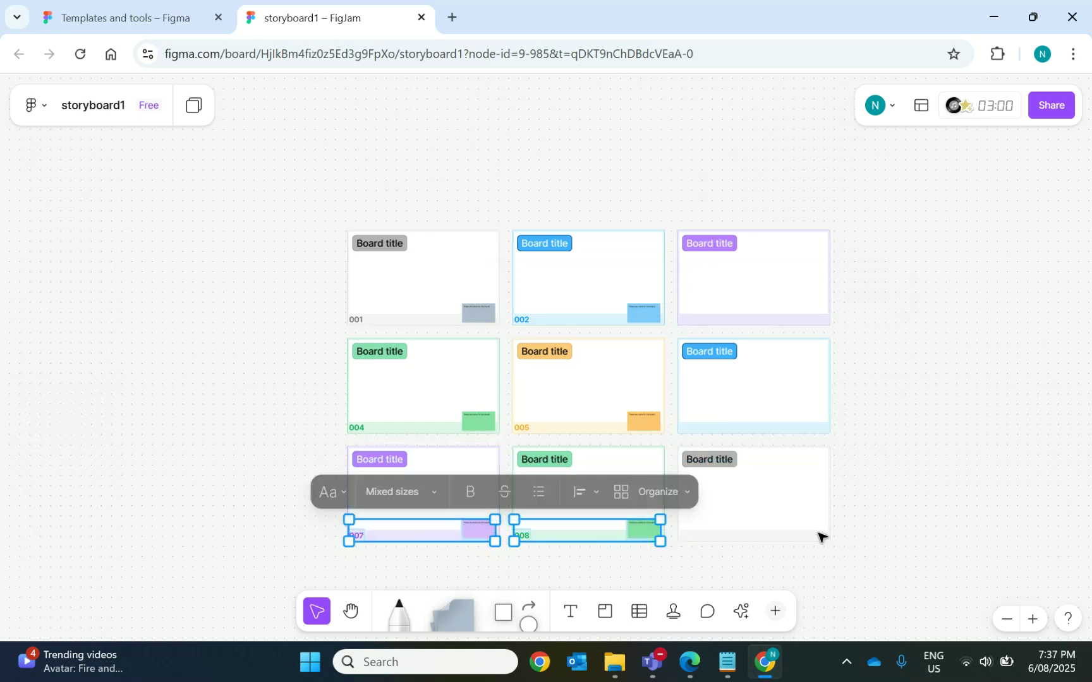
right_click(693, 519)
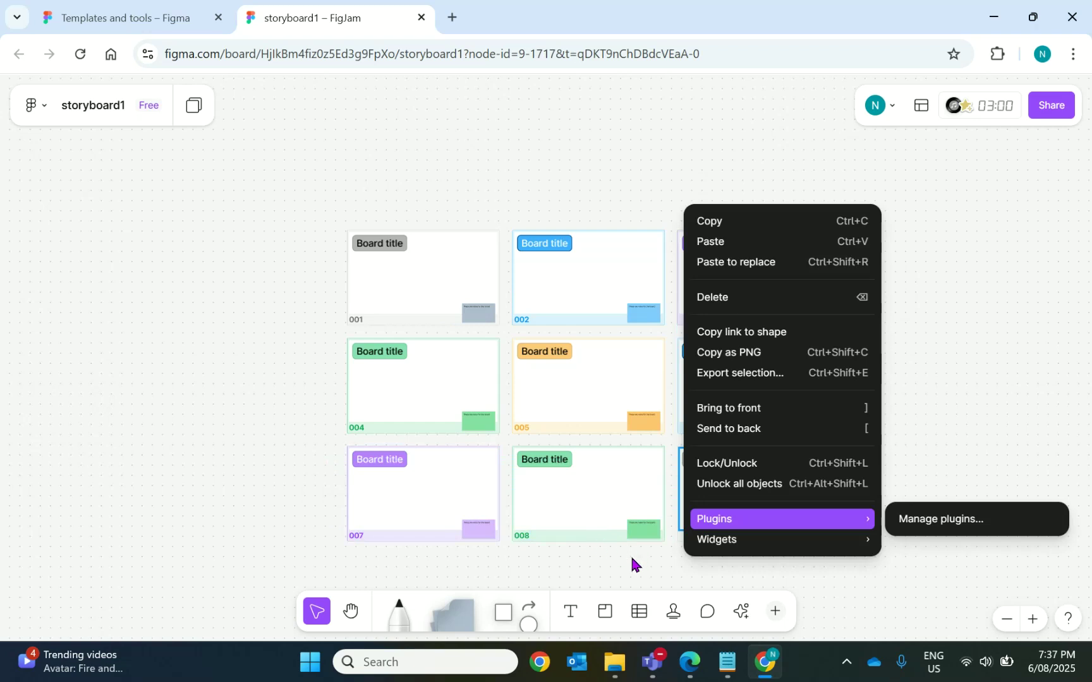
click(720, 296)
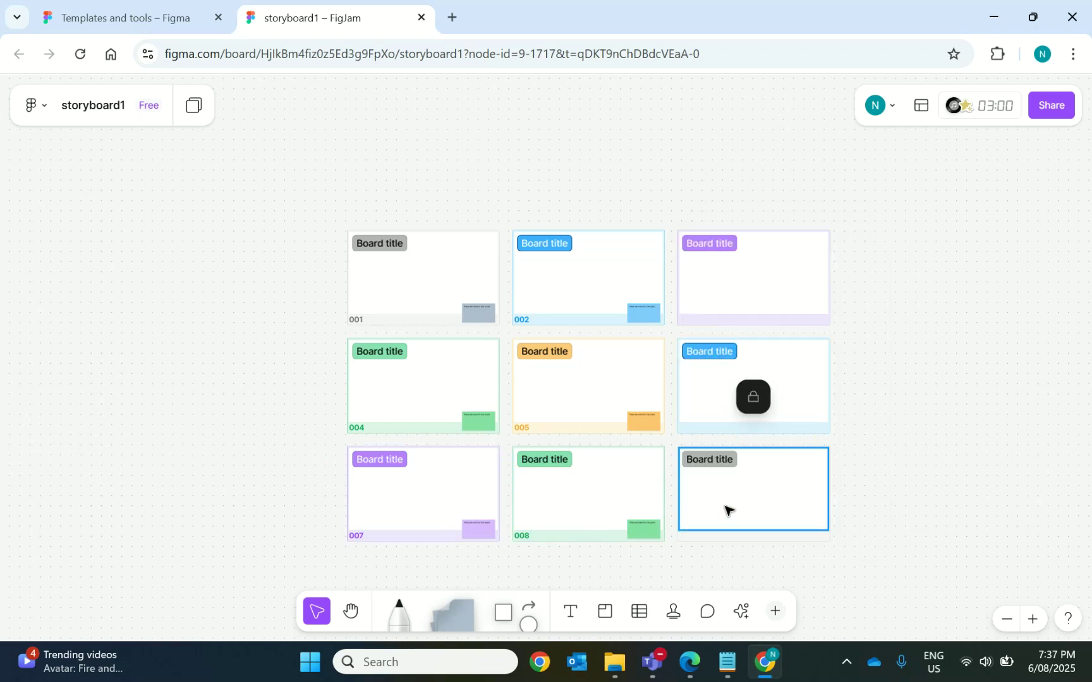
click(440, 510)
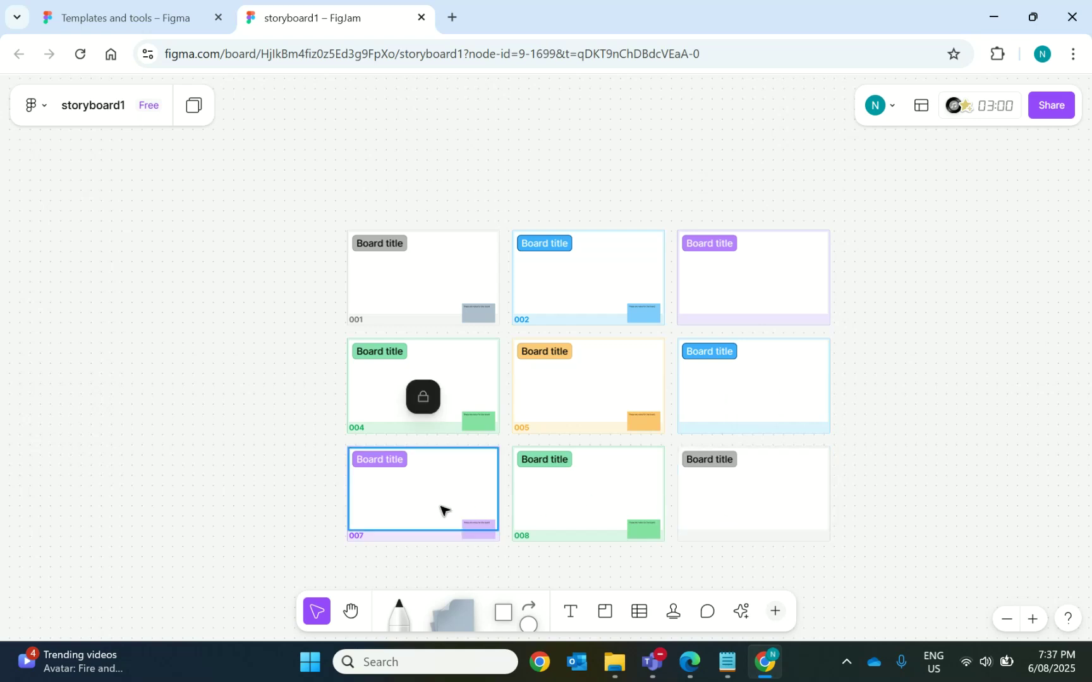
click(578, 505)
click(730, 503)
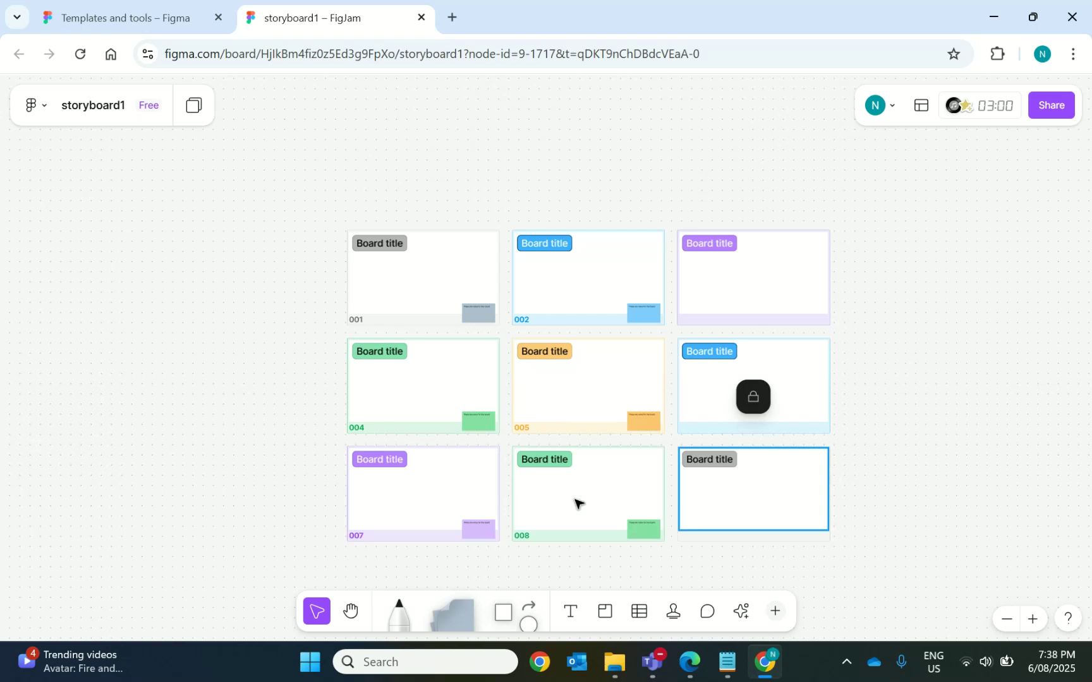
Unlock all objects on the board through the context menu of panels 007 and 008
drag(325, 457, 817, 547)
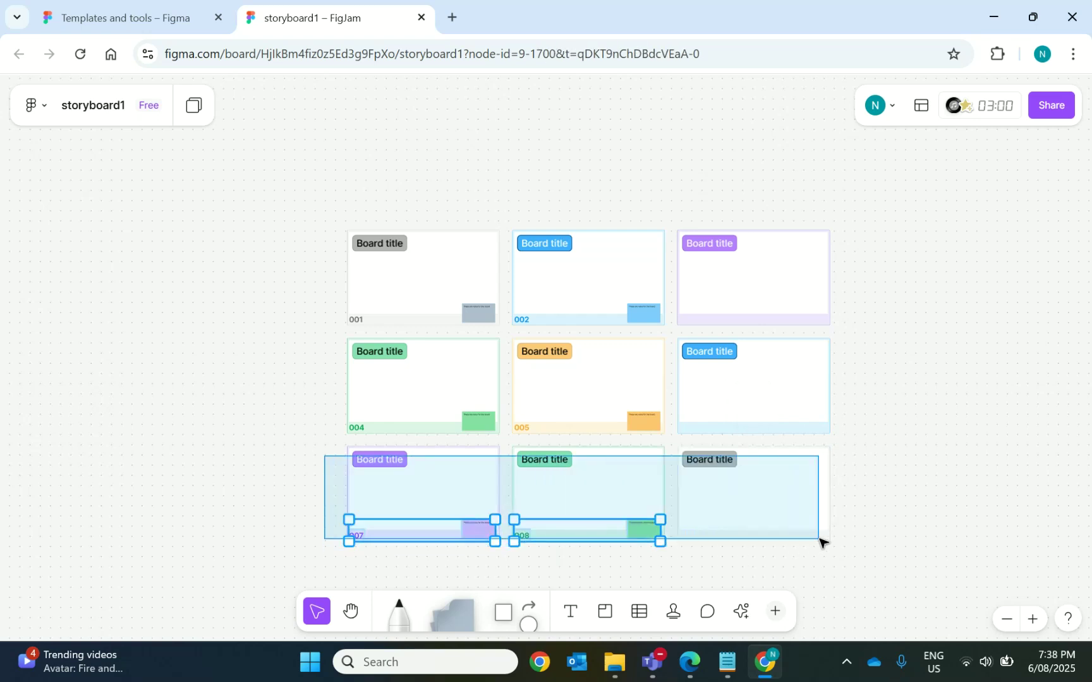
right_click(555, 535)
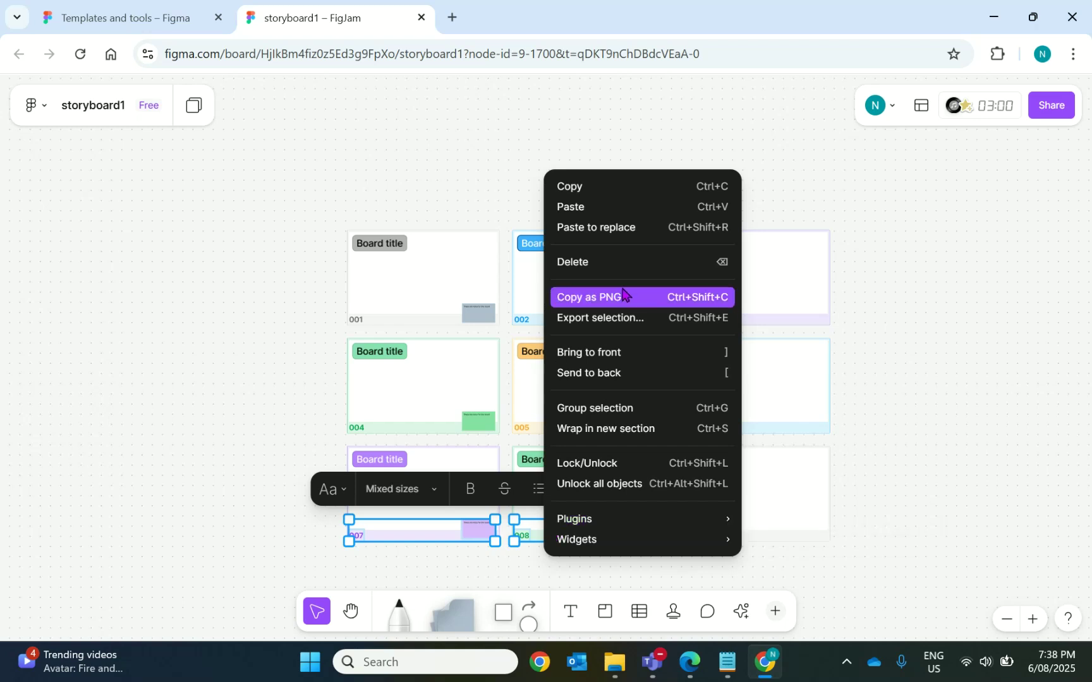
click(595, 466)
right_click(502, 501)
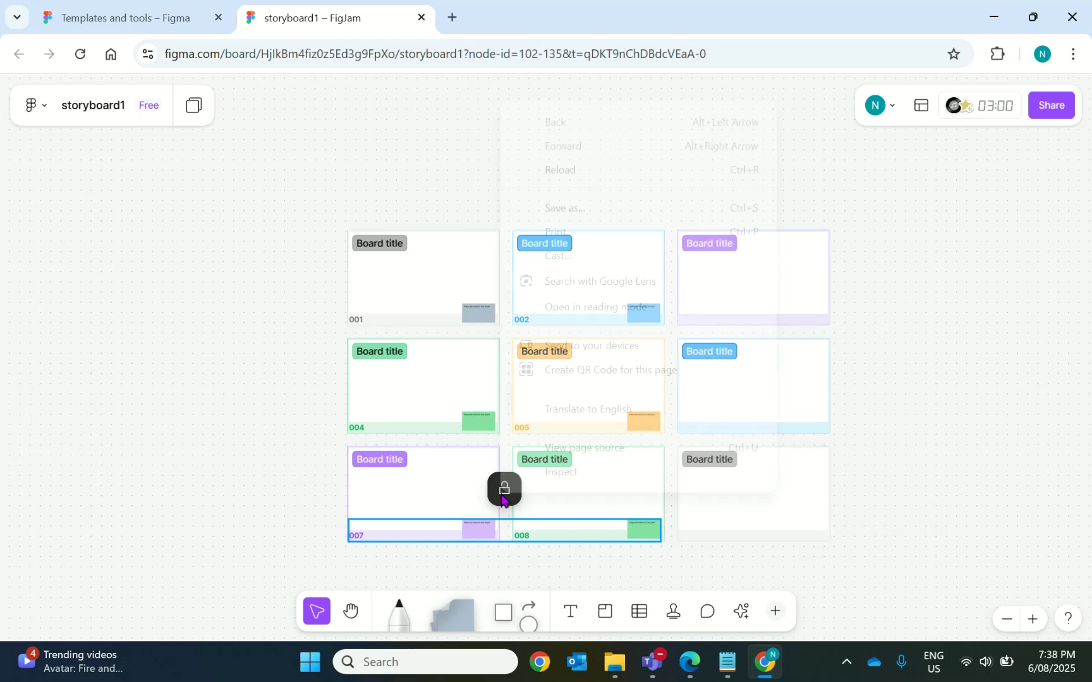
click(401, 481)
right_click(403, 482)
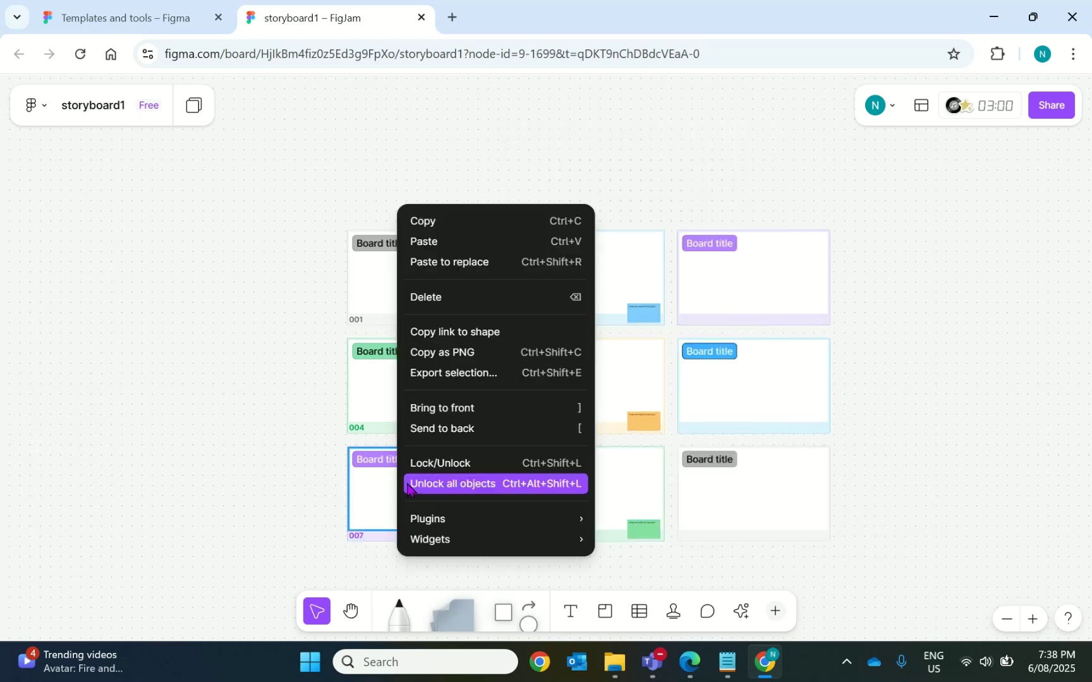
click(429, 485)
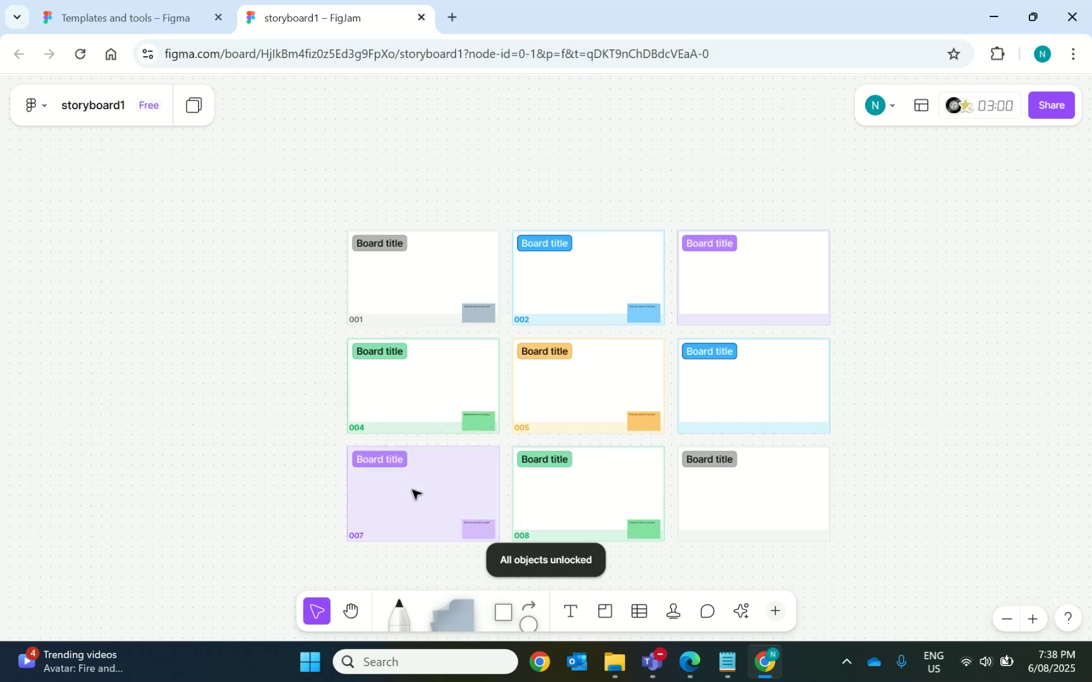
Delete the bottom-row boards 007, 008 and 009 as whole sections
click(383, 493)
key(Delete)
click(555, 488)
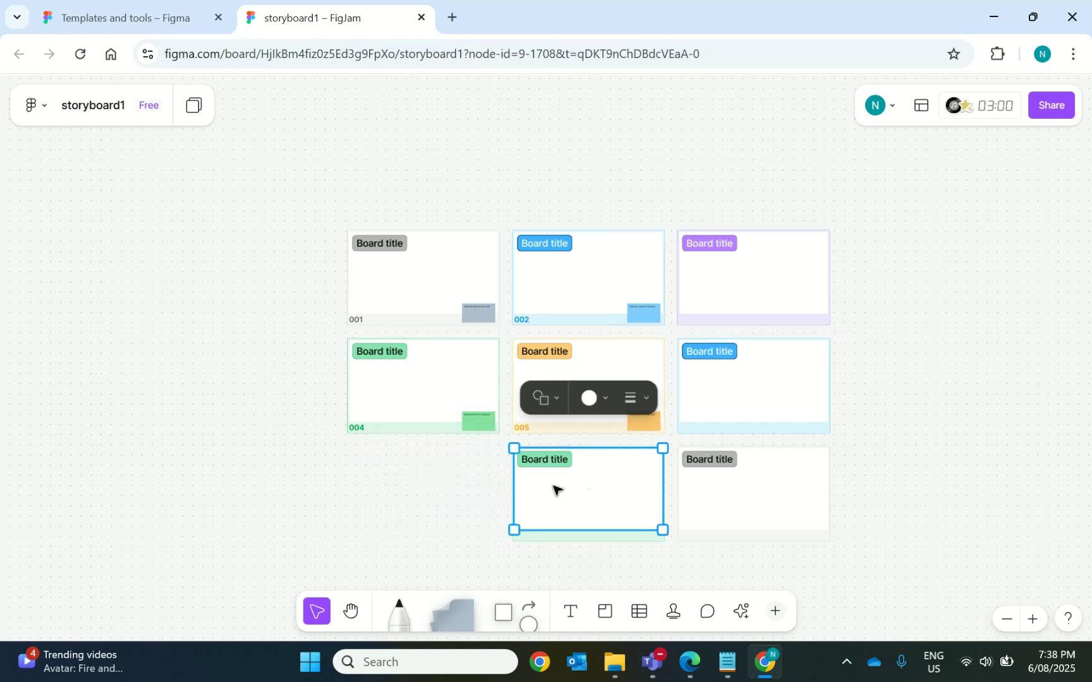
click(561, 461)
key(Delete)
click(703, 484)
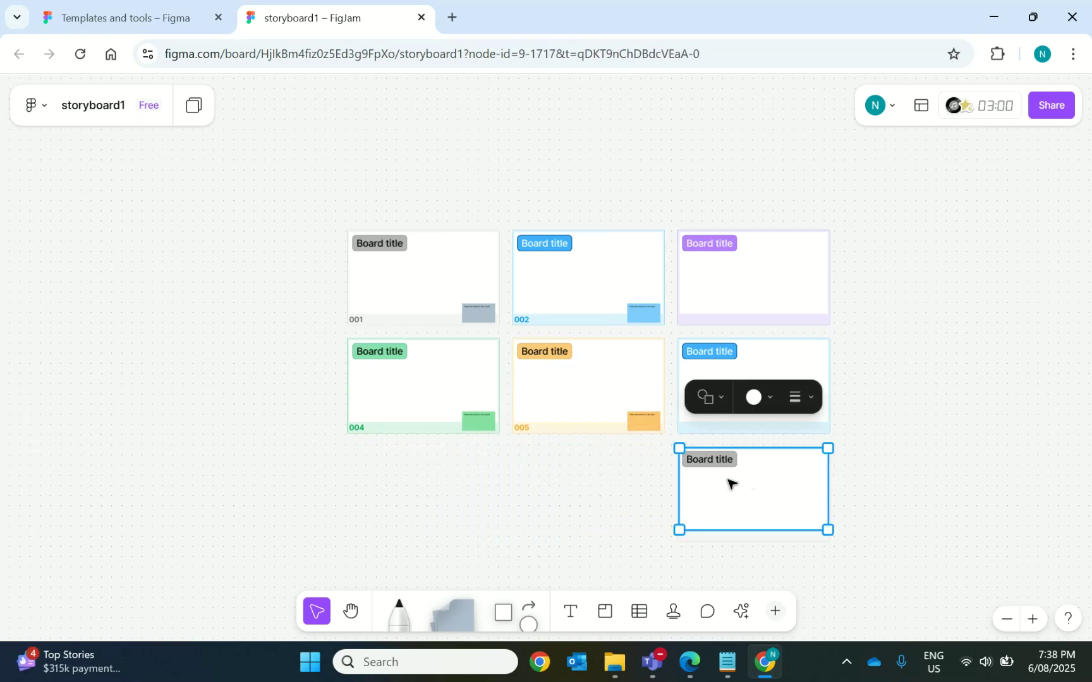
click(710, 461)
key(Delete)
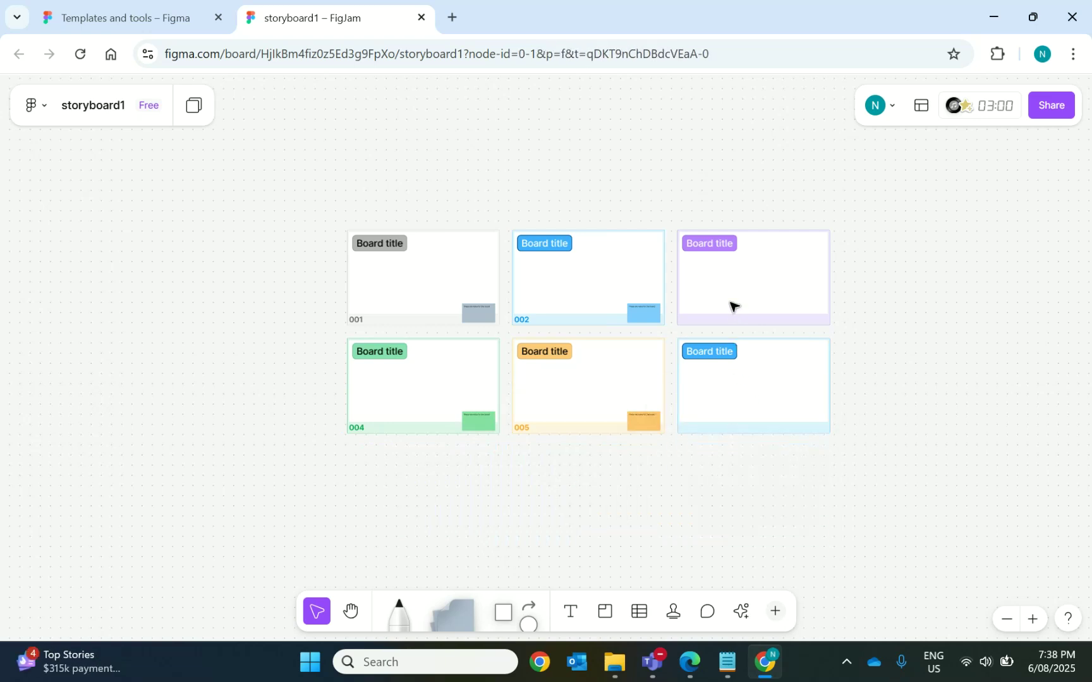
Delete boards 003 and 006, leaving a two-by-two grid of 001, 002, 004 and 005
click(726, 286)
key(Delete)
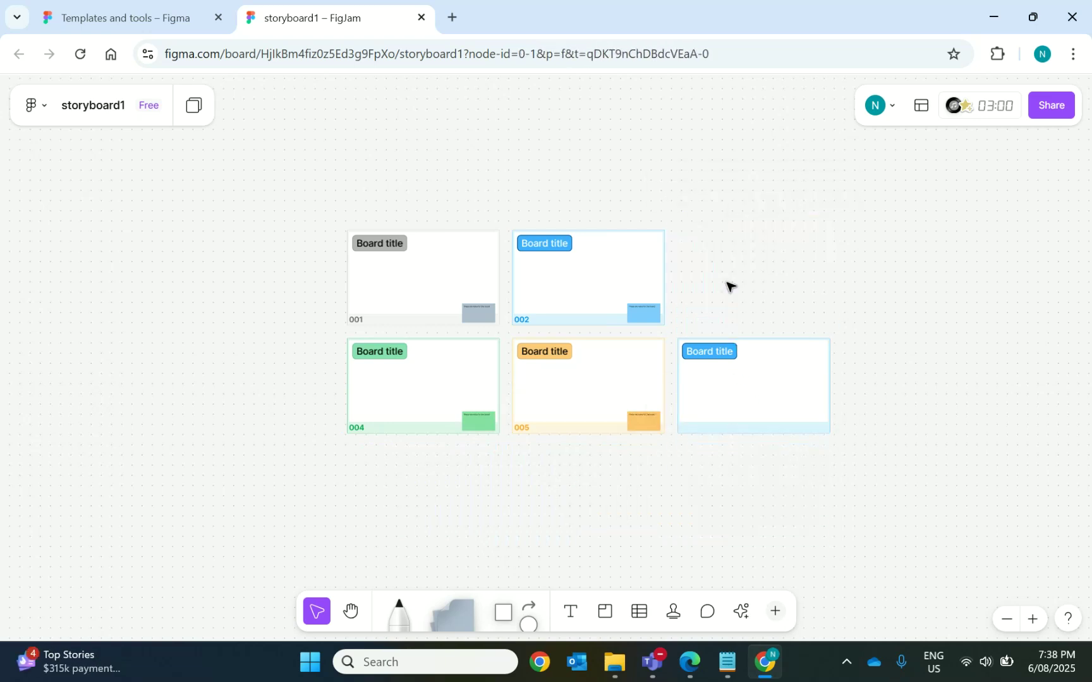
click(745, 395)
key(Delete)
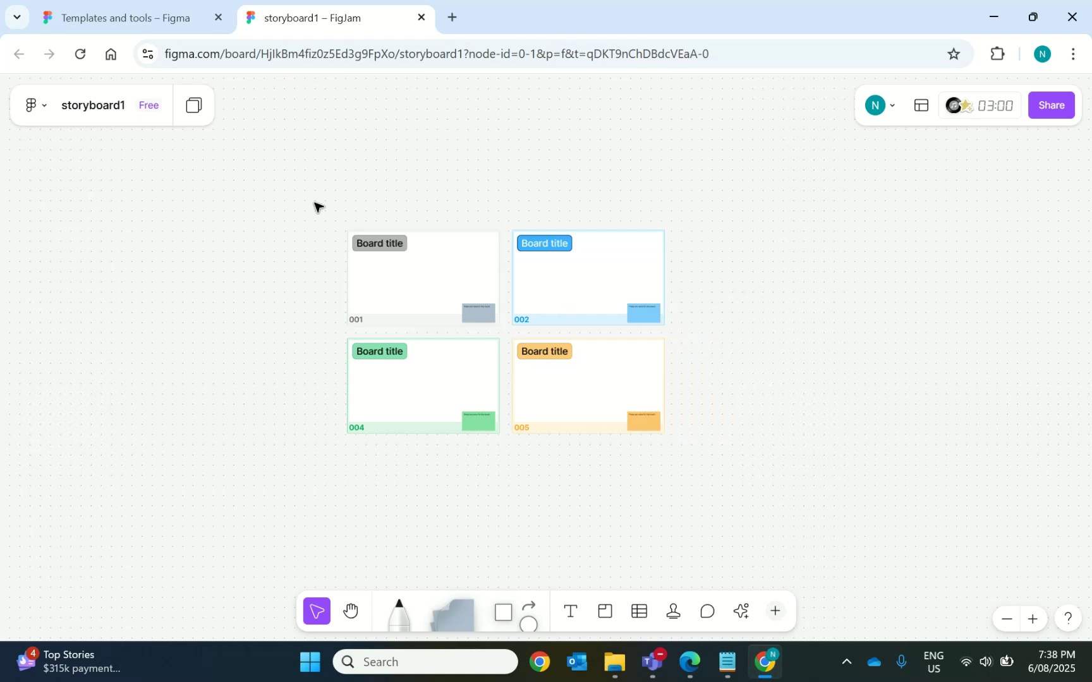
Enlarge the four boards outward in both directions so they fill most of the canvas
mouse_move(304, 190)
mouse_down()
mouse_move(414, 332)
mouse_move(680, 449)
mouse_up()
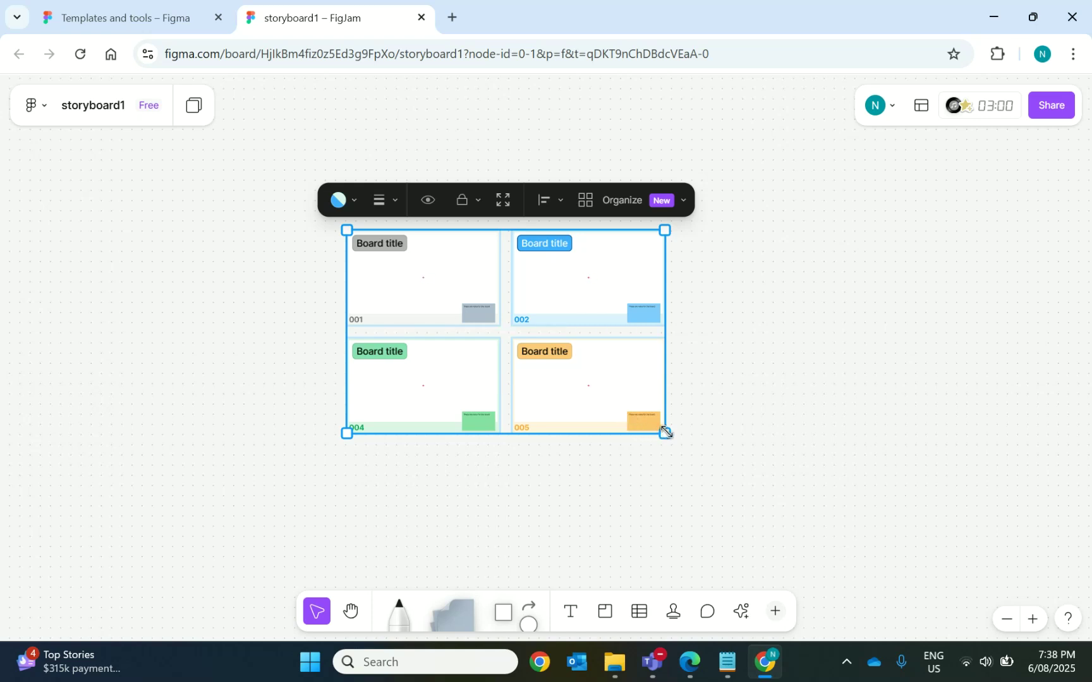
mouse_move(666, 434)
mouse_down()
mouse_move(783, 513)
mouse_move(863, 546)
mouse_up()
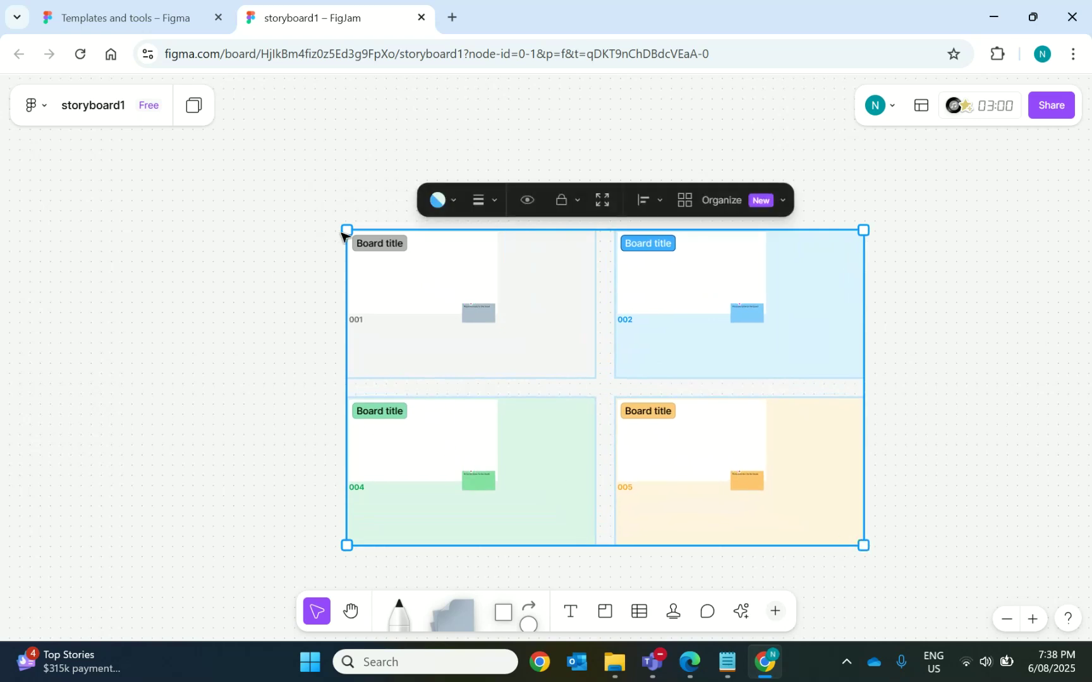
drag(346, 230, 219, 147)
click(237, 176)
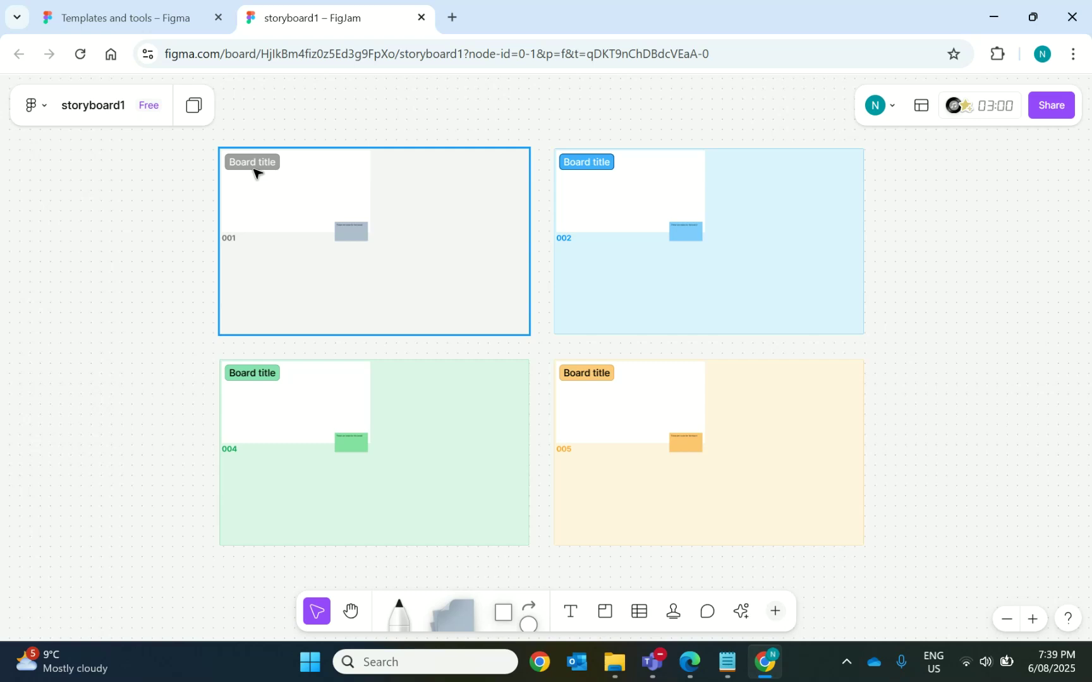
Move board 001's grey note to its lower-right corner and its white image box toward the centre
click(314, 209)
click(350, 232)
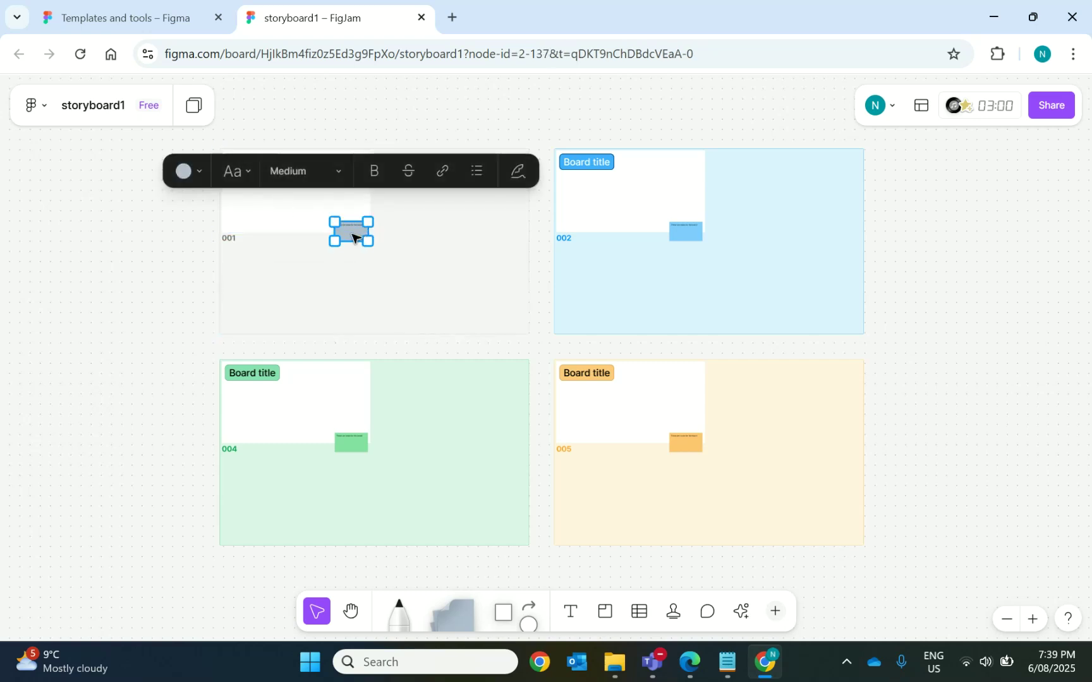
drag(352, 233, 488, 316)
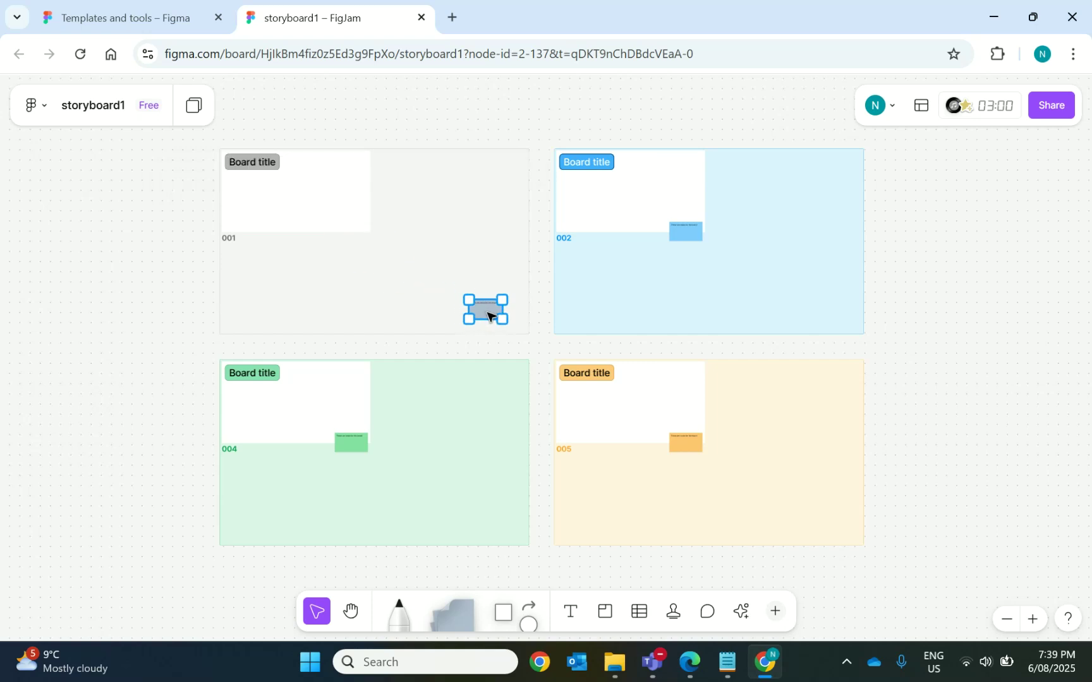
drag(312, 210, 361, 248)
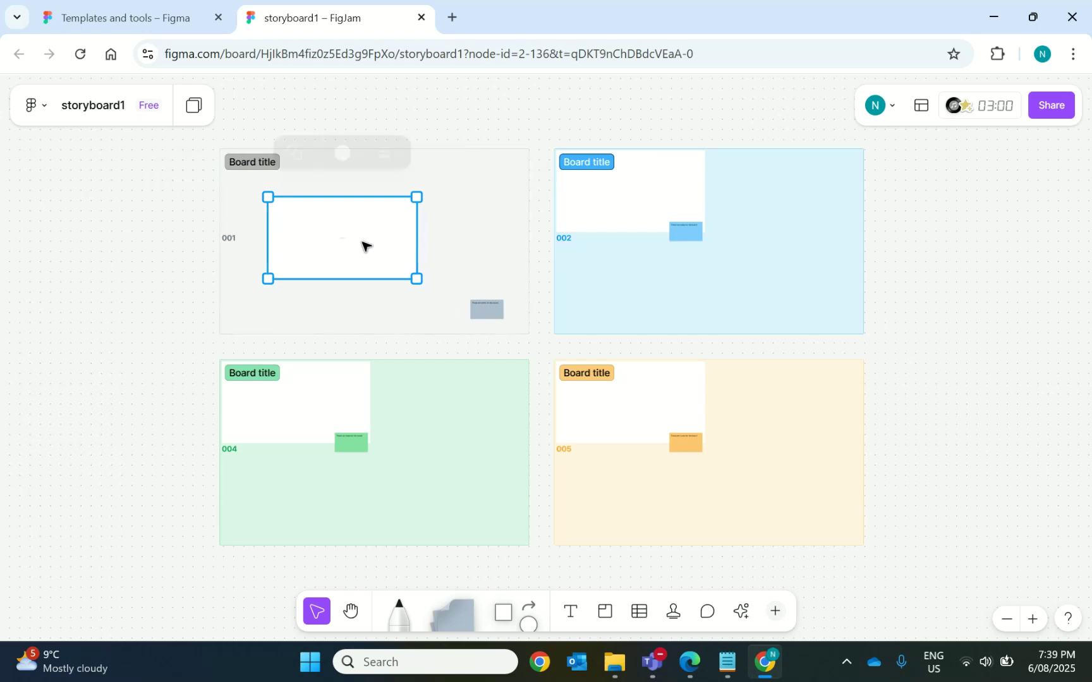
Widen board 001's white image box
double_click(315, 229)
key(Escape)
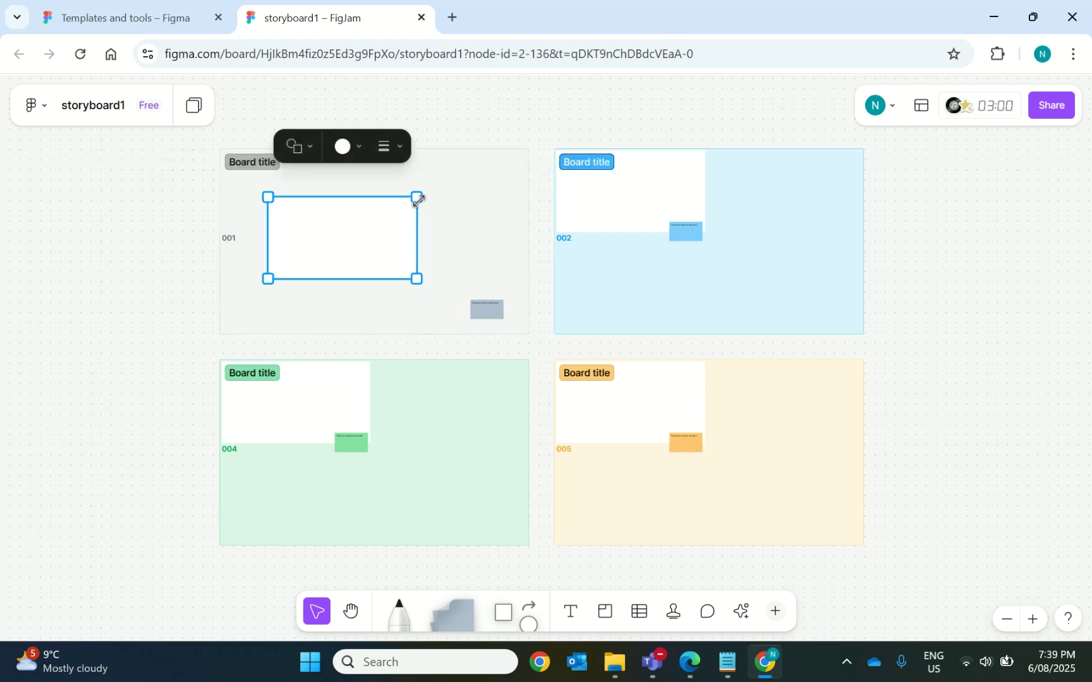
drag(417, 201, 444, 193)
click(589, 218)
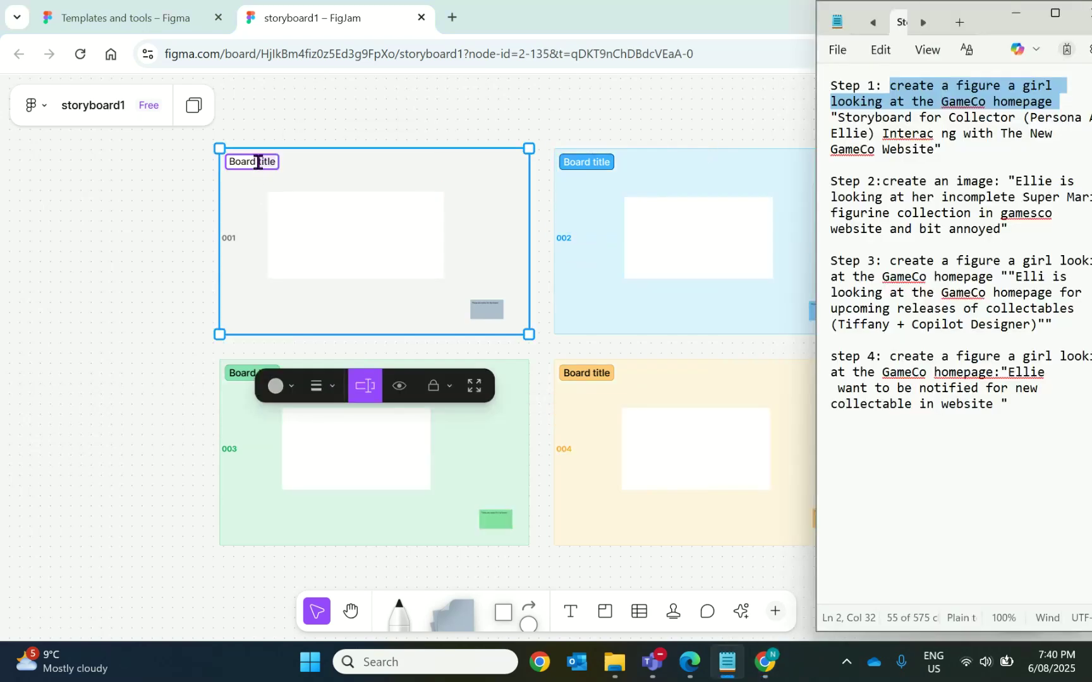
Paste Step 1 as board 001's title: 'Create a figure a girl looking at the GameCo homepage'
click(256, 162)
text(create a figure a girl  looking at the GameCo homepage)
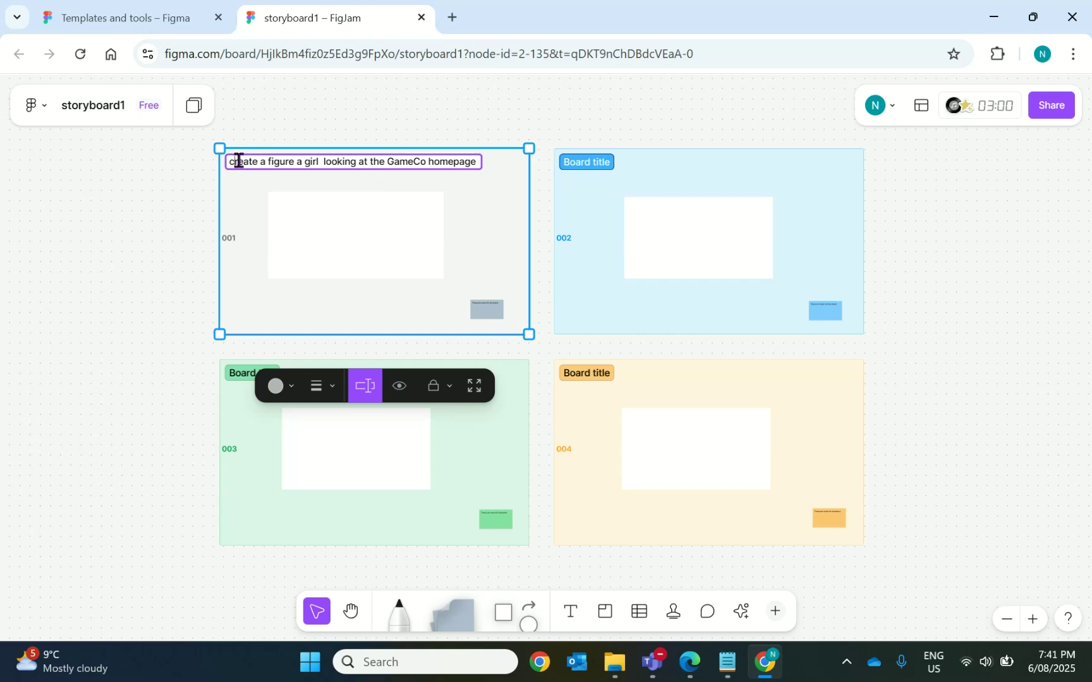
key(Delete)
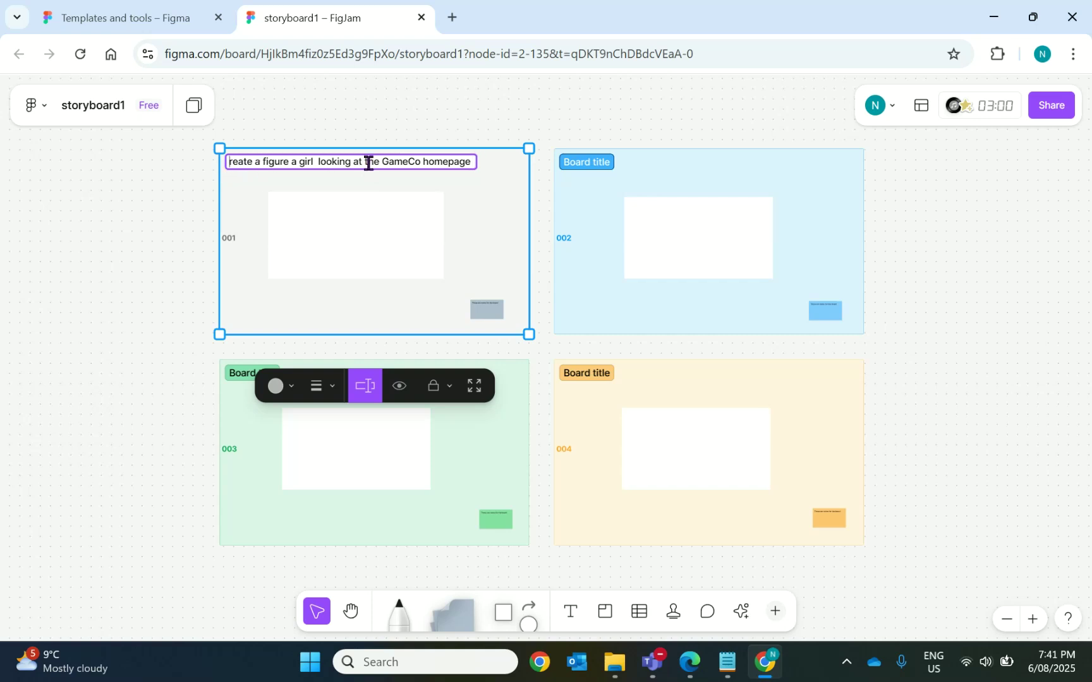
text(C)
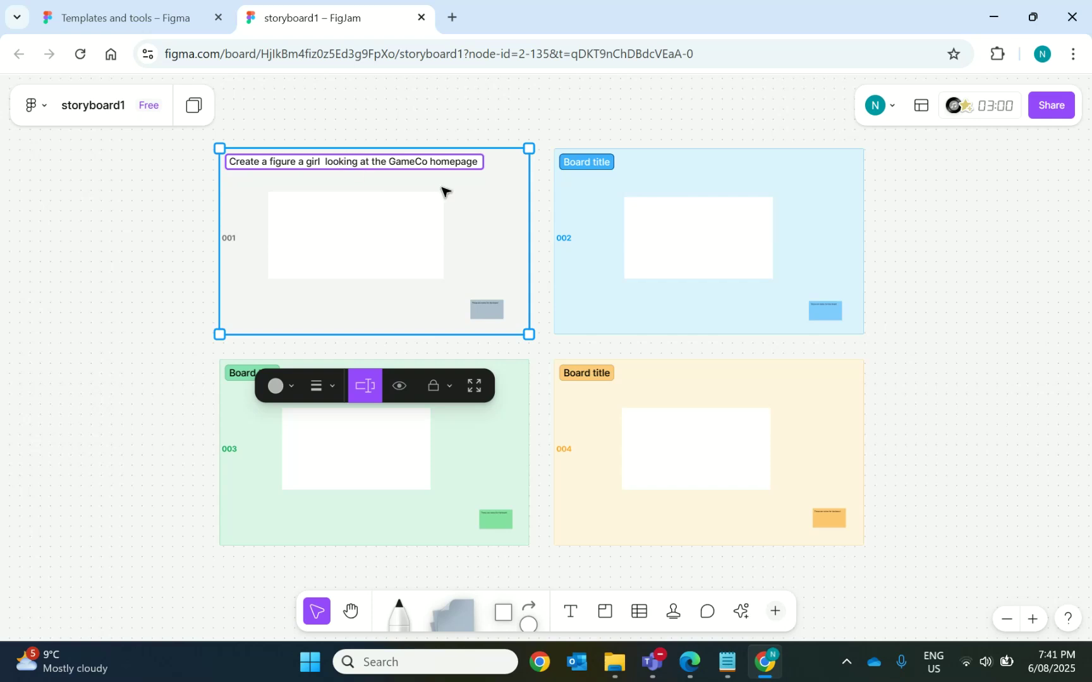
click(364, 225)
click(243, 231)
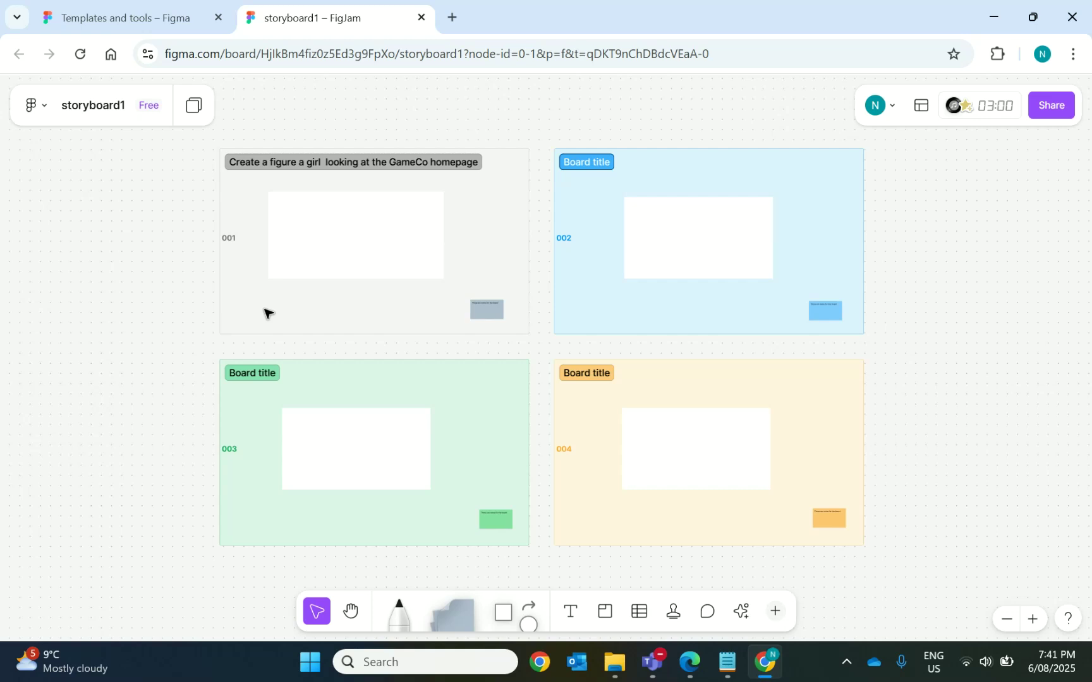
click(278, 271)
click(34, 106)
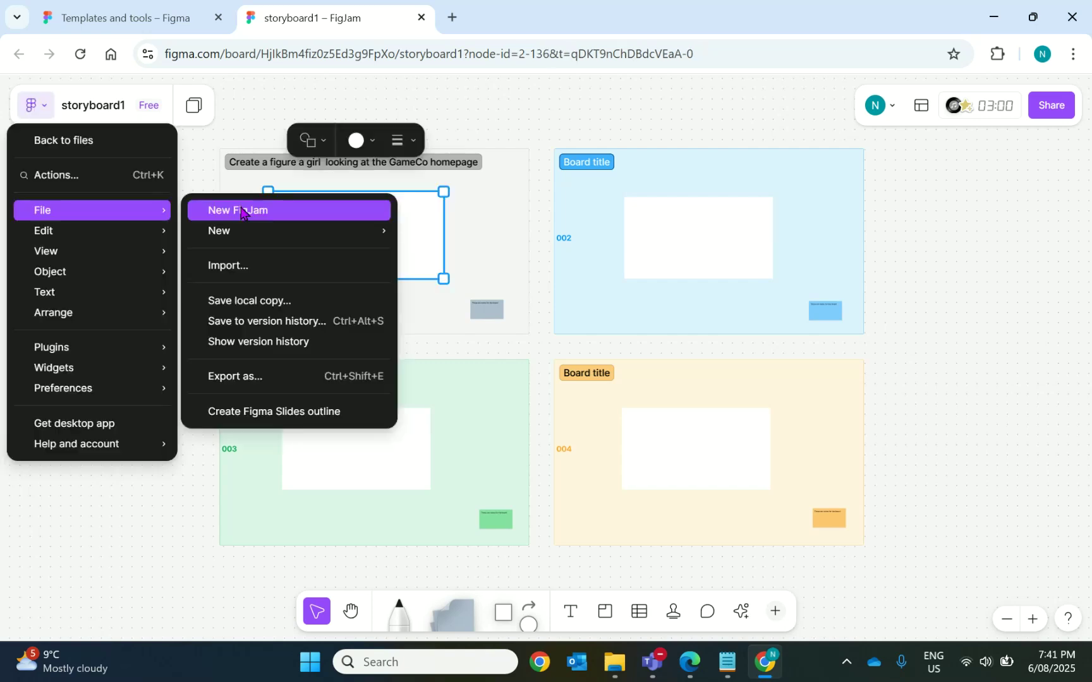
click(430, 340)
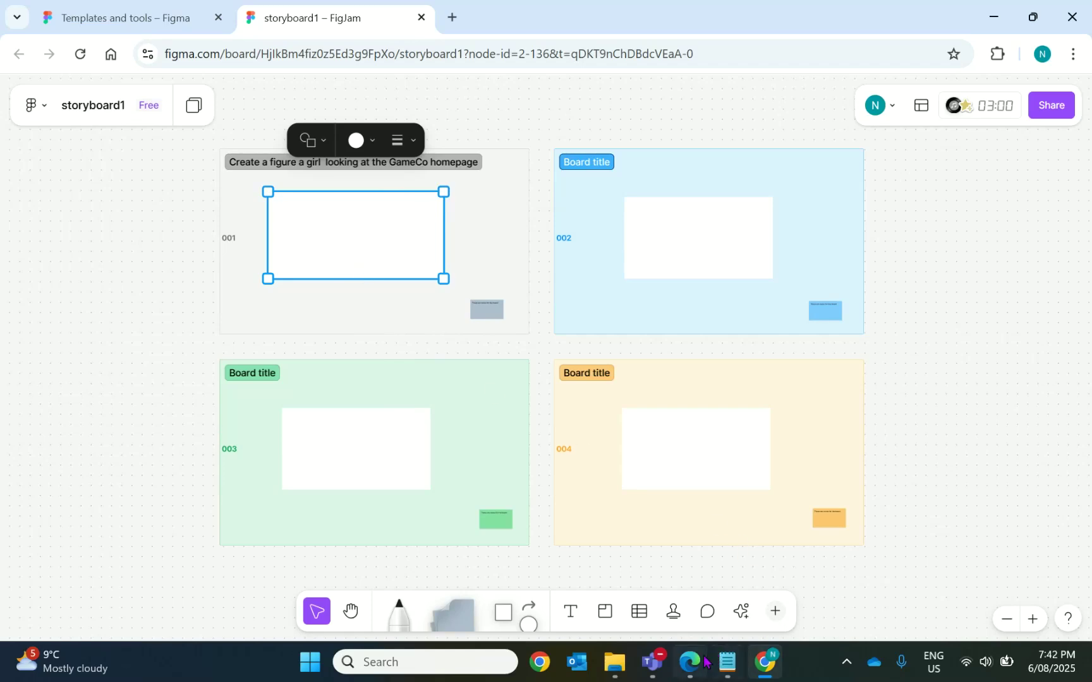
mouse_move(614, 663)
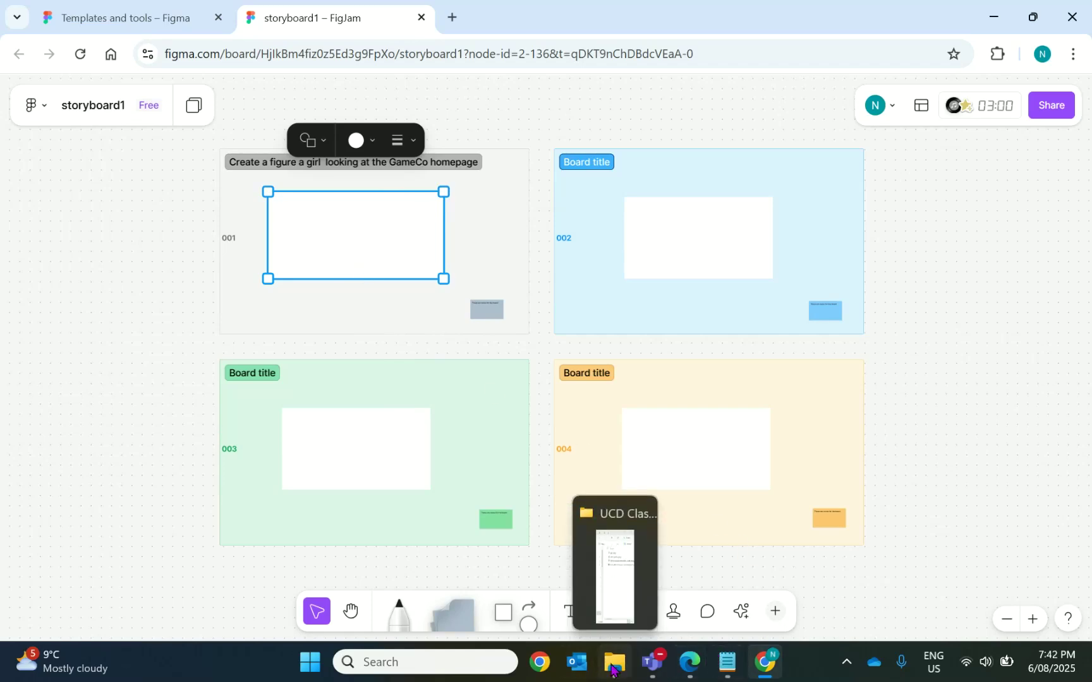
Drop girl.png from File Explorer into board 001's image box
click(615, 608)
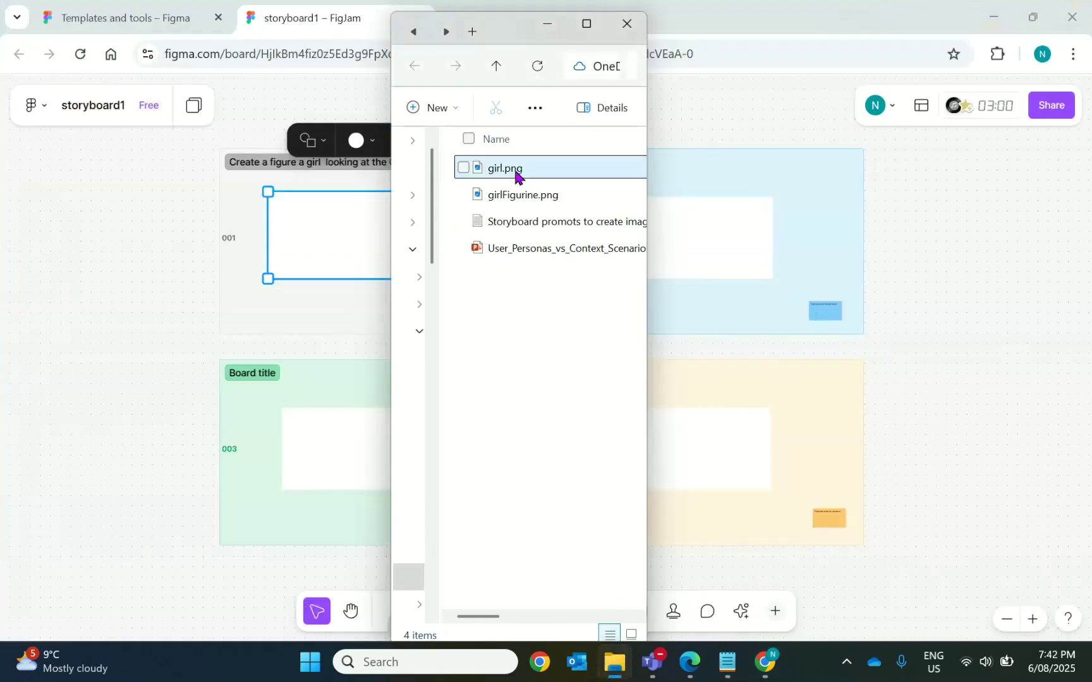
drag(516, 175, 329, 271)
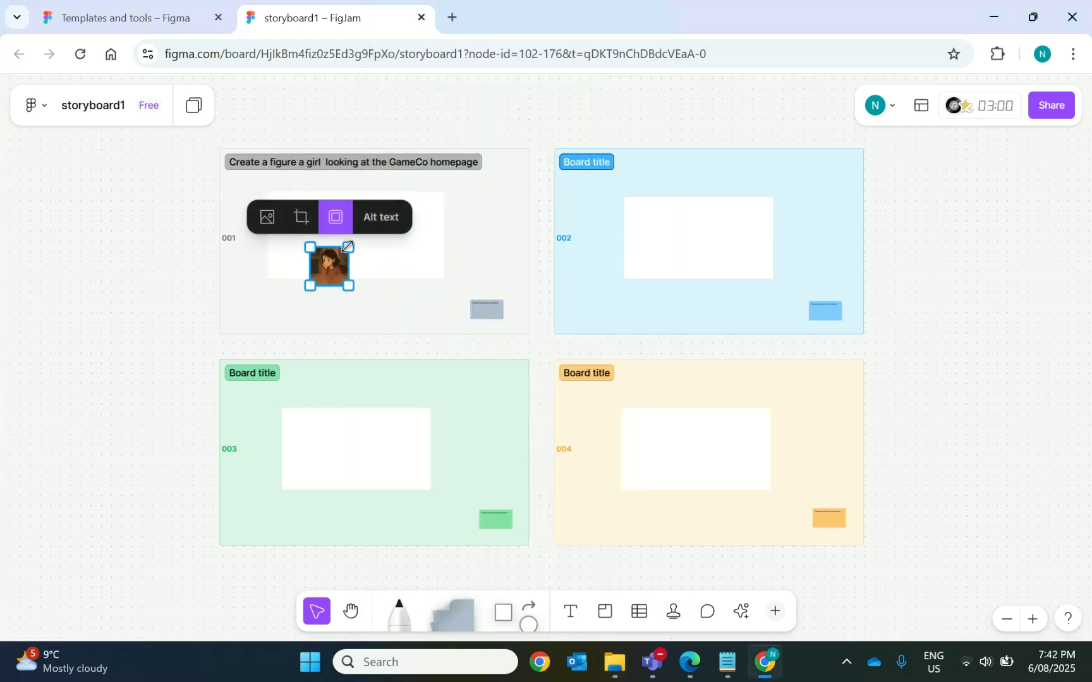
Enlarge and nudge the girl image so it fills the white image box
drag(348, 248, 410, 185)
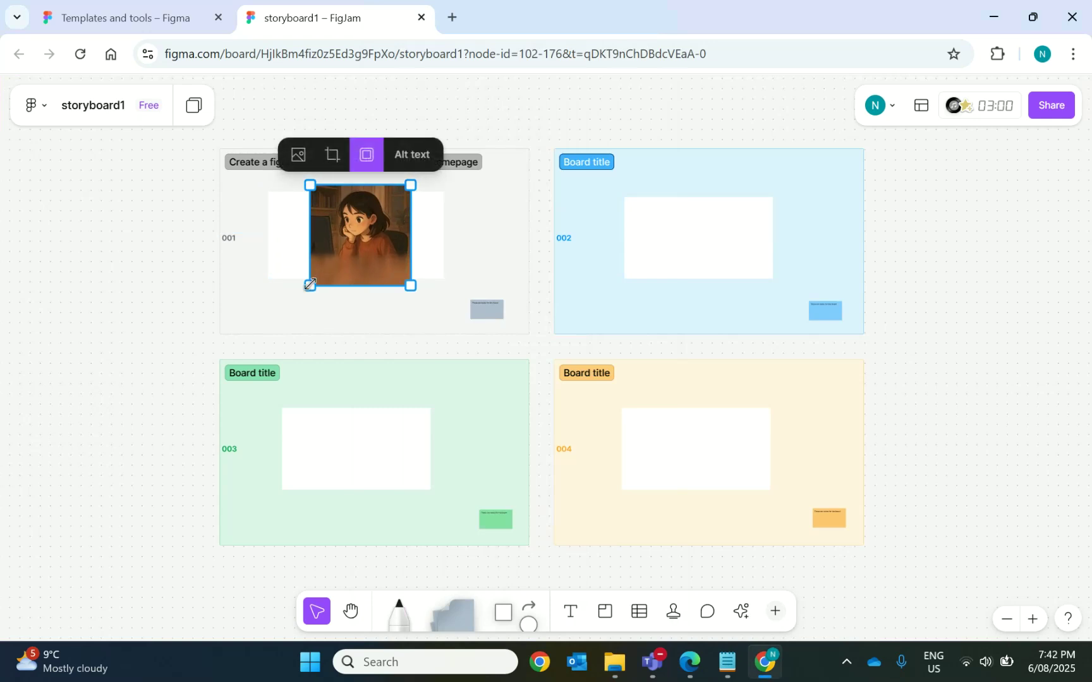
drag(310, 286, 277, 317)
drag(410, 317, 416, 316)
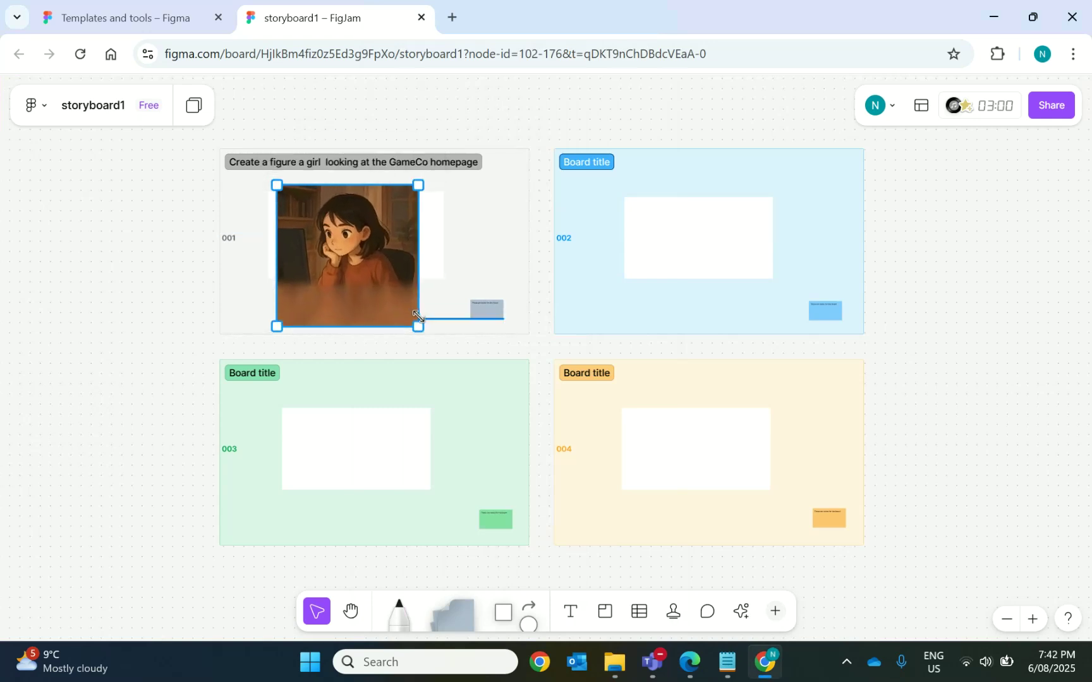
drag(388, 267, 433, 258)
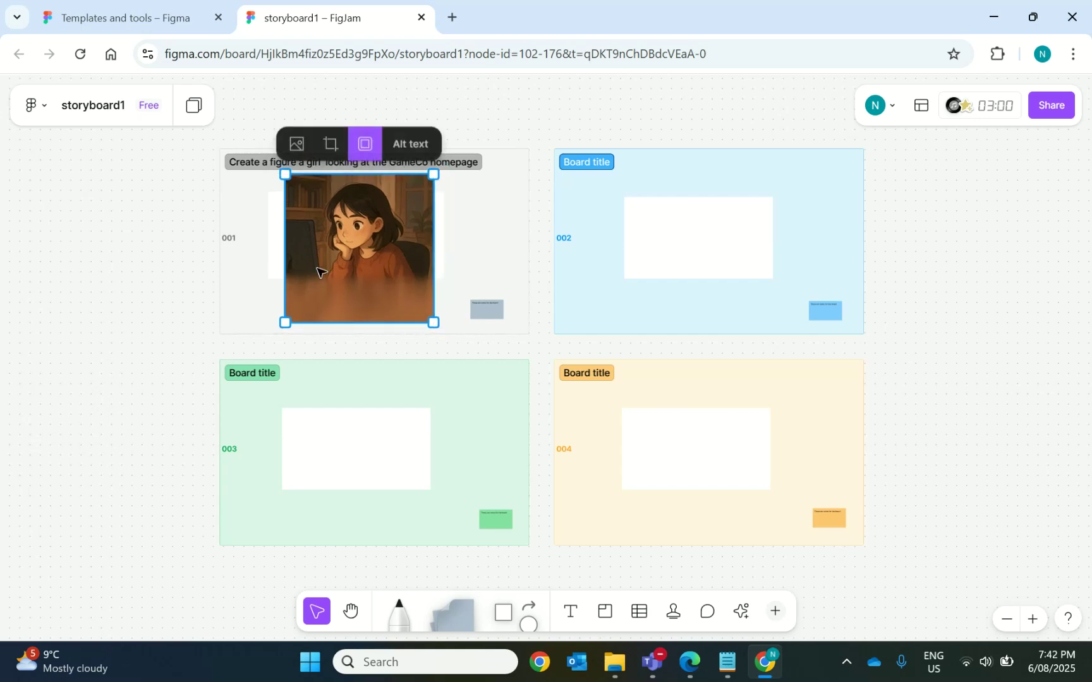
click(131, 224)
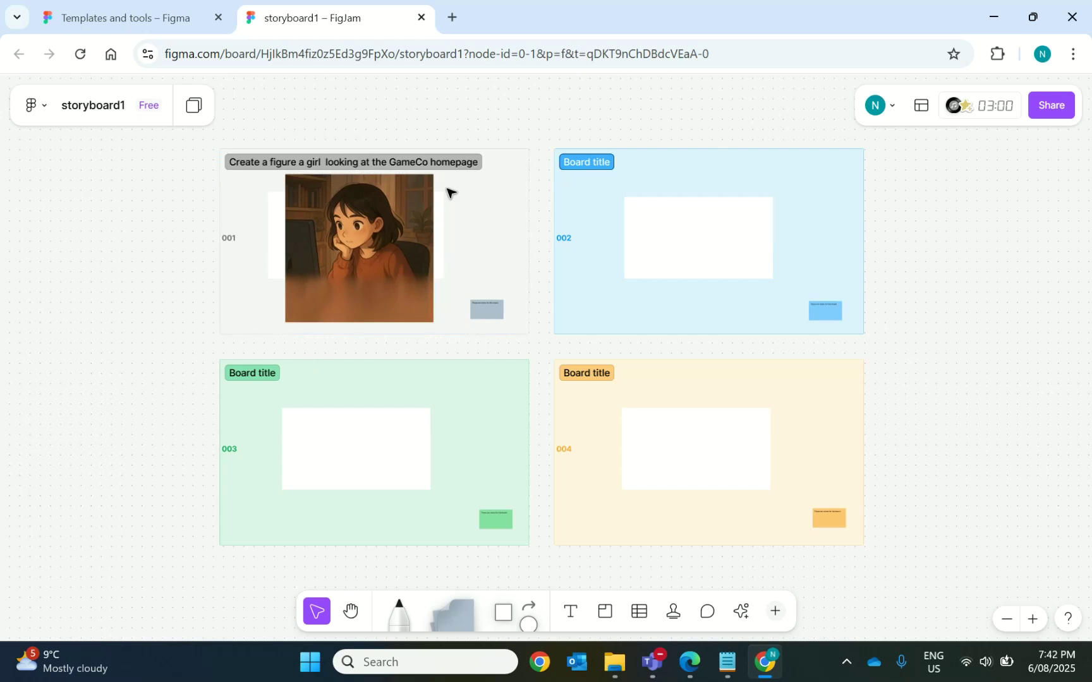
Copy board 001's caption text via the context menu
click(268, 163)
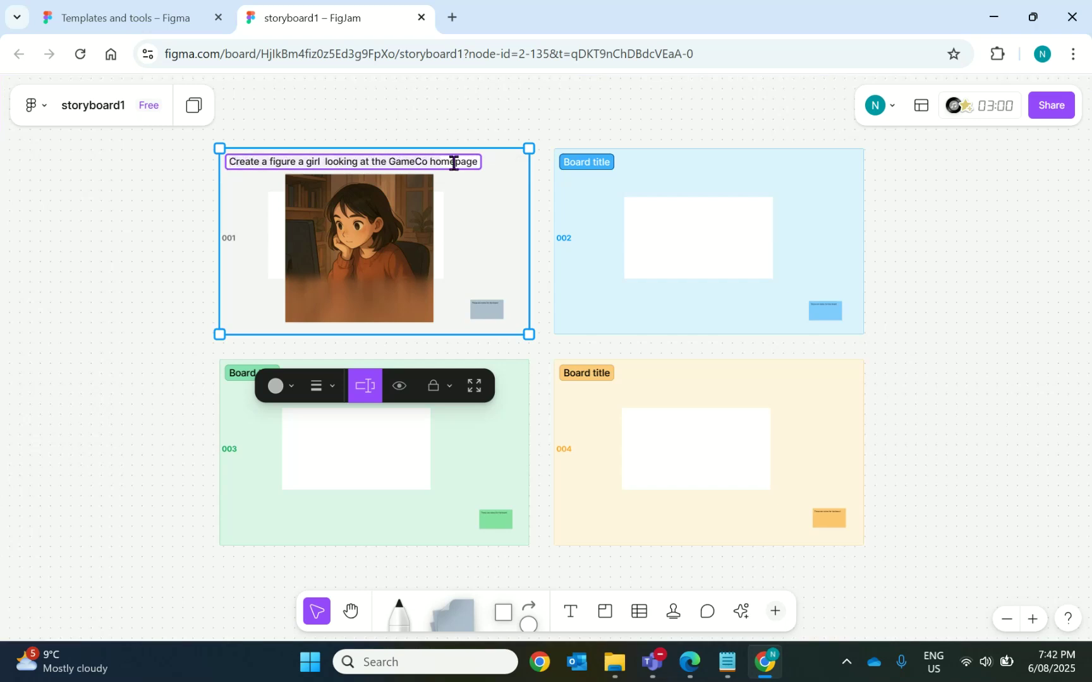
right_click(431, 167)
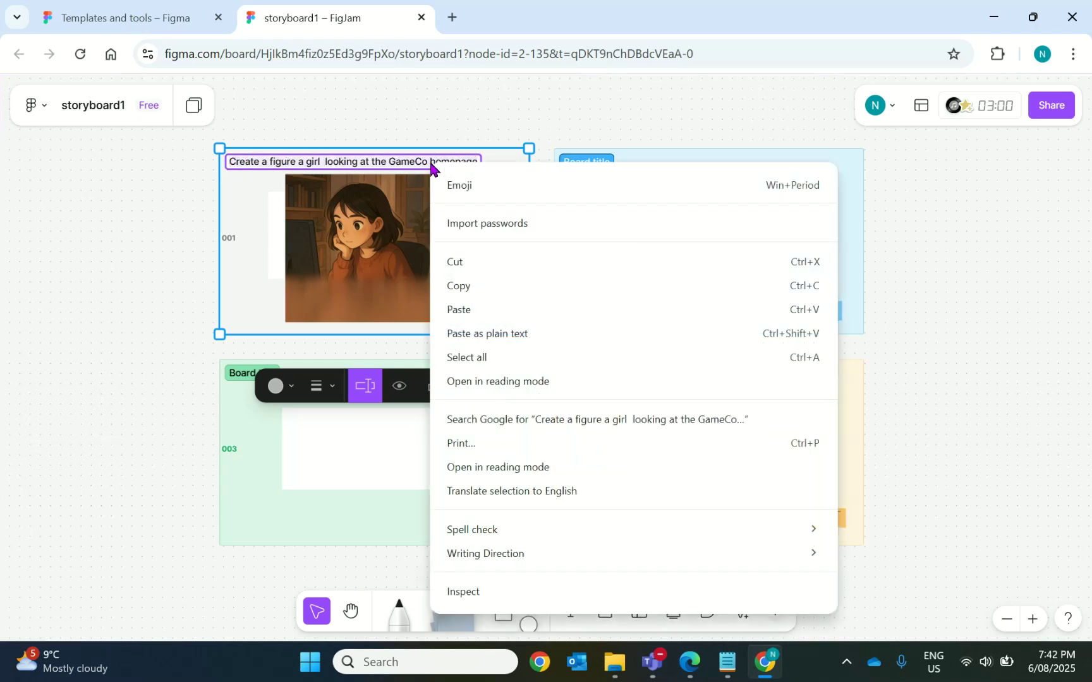
click(460, 288)
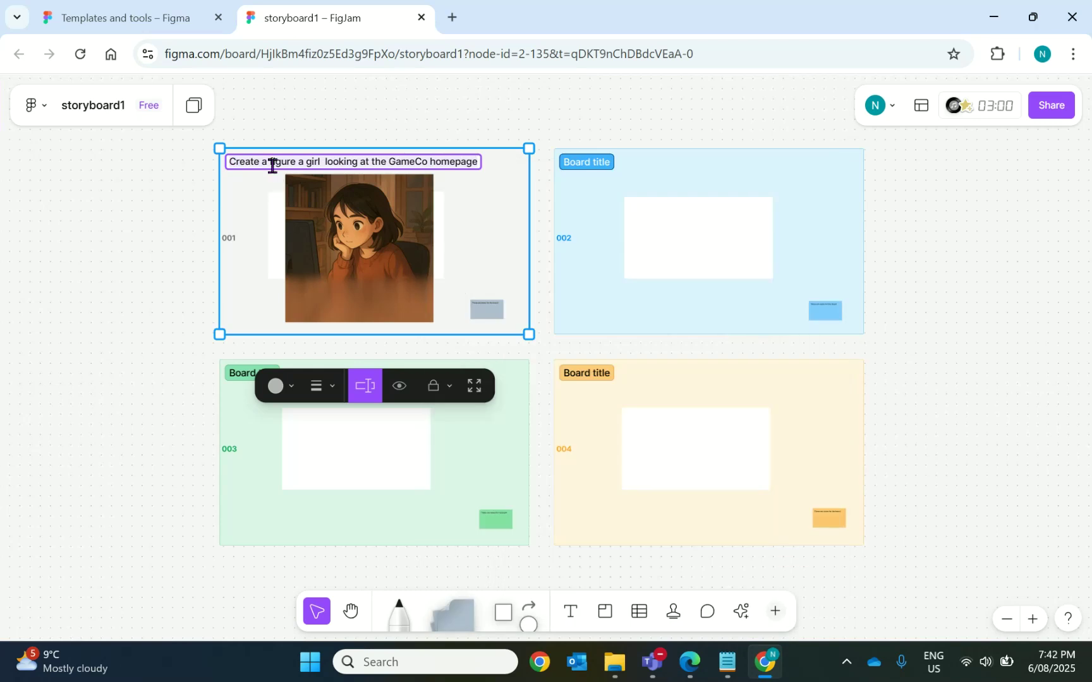
Reword the caption to 'Elli is looking at the GameCo homepage'
drag(312, 160, 228, 166)
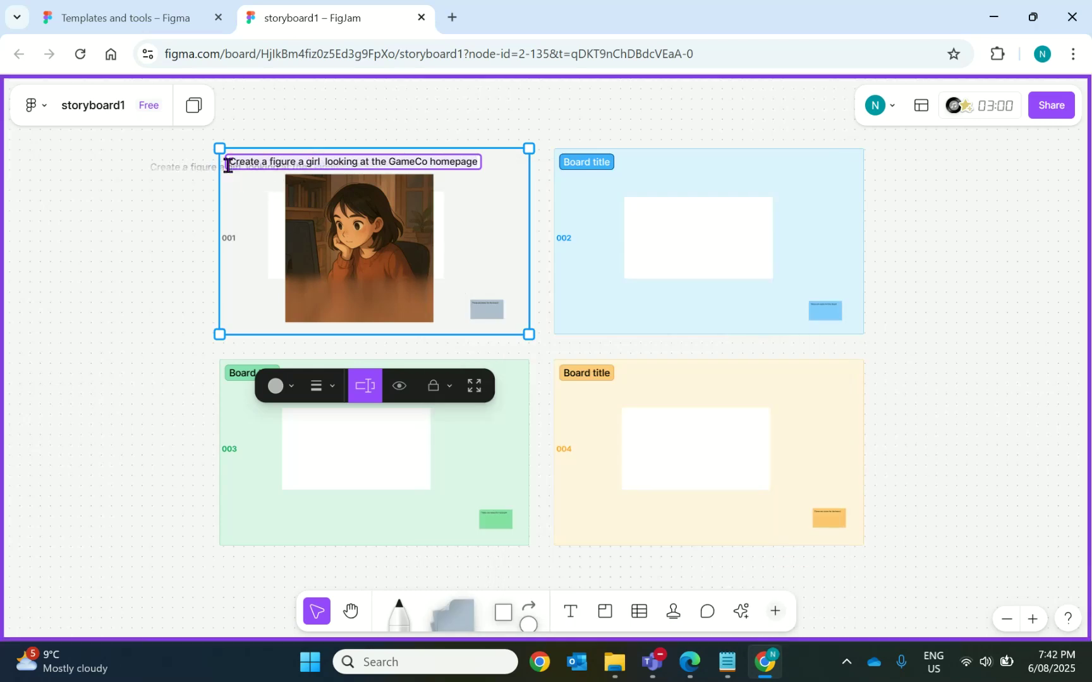
click(326, 159)
key(BackSpace)
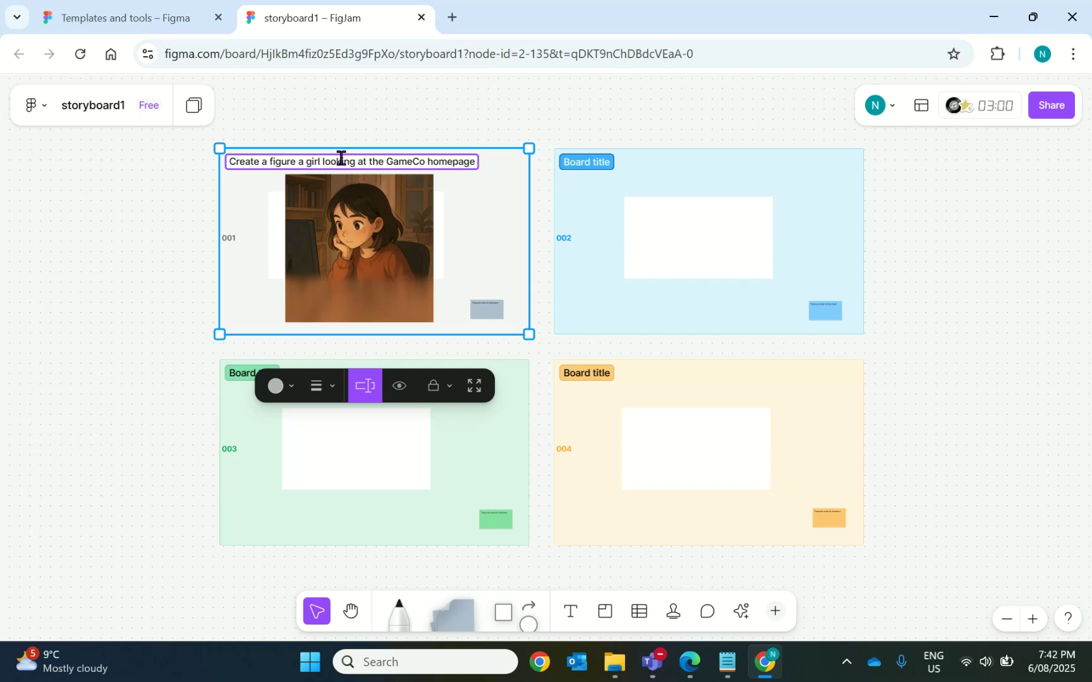
key(BackSpace)
key(BackSpace)
key(BackSpace)
key(BackSpace)
key(BackSpace)
key(BackSpace)
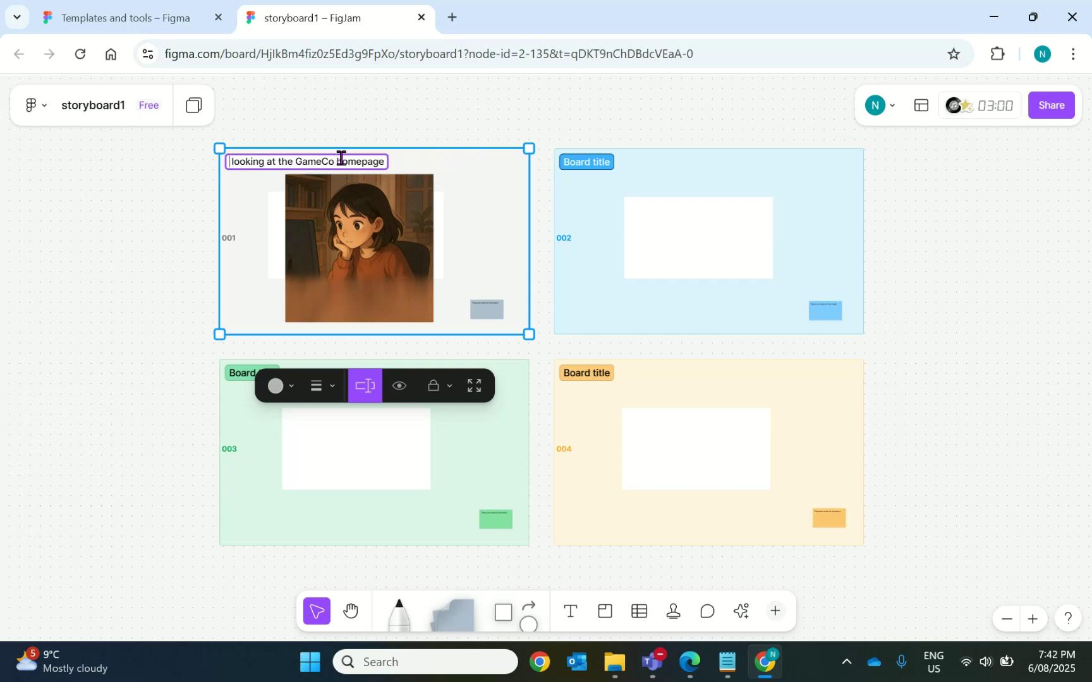
text(Elli )
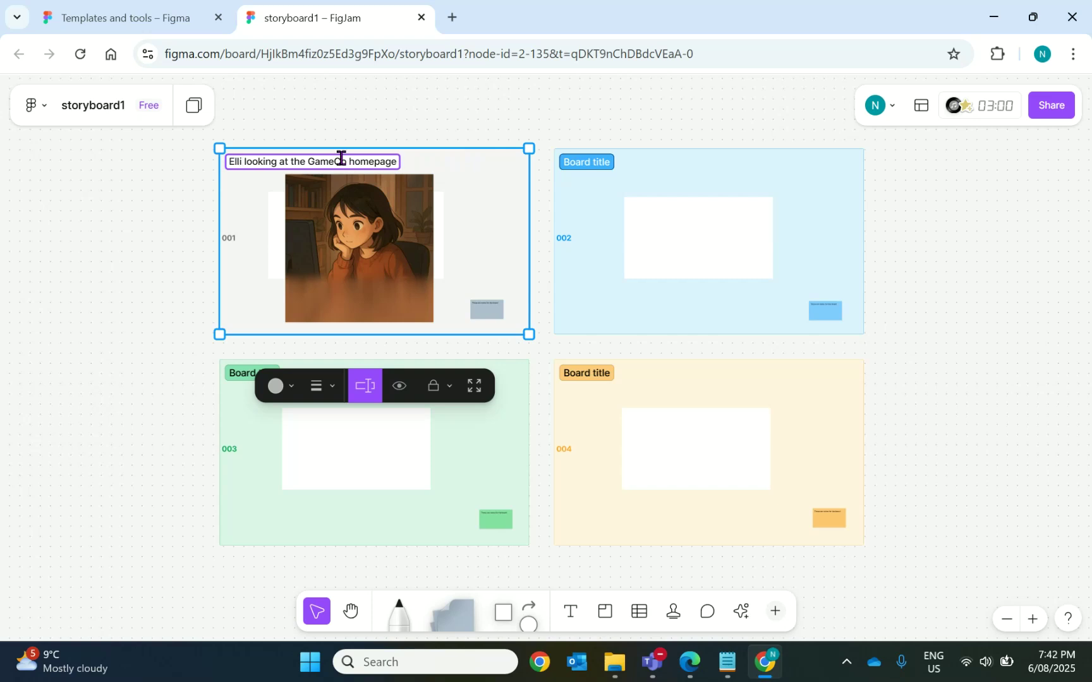
text(is)
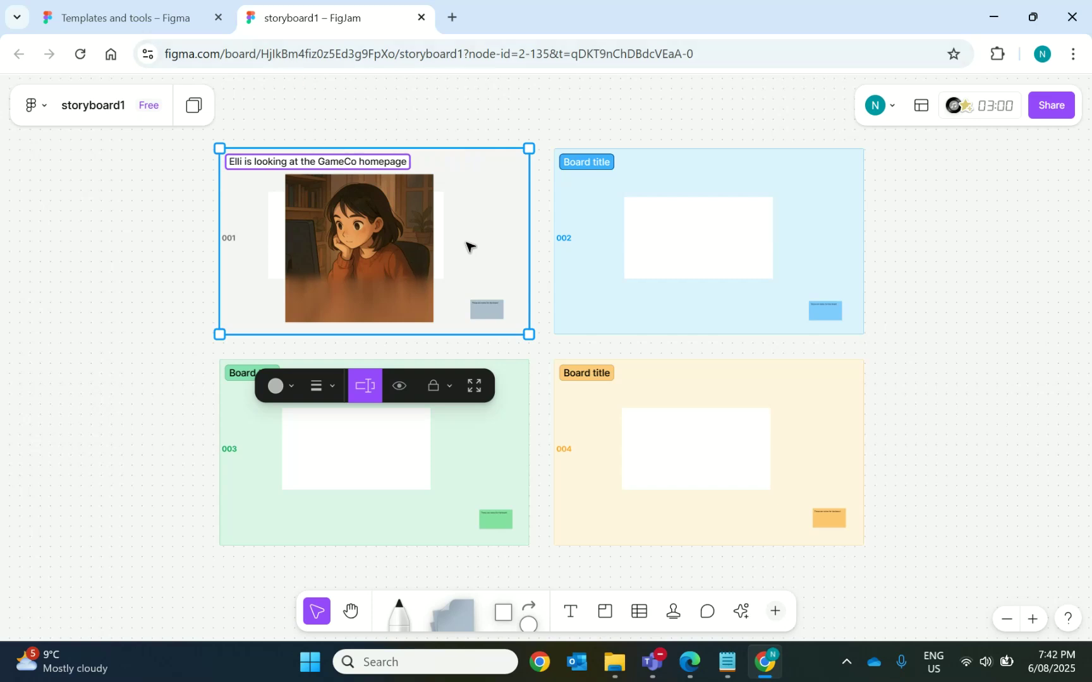
key(Escape)
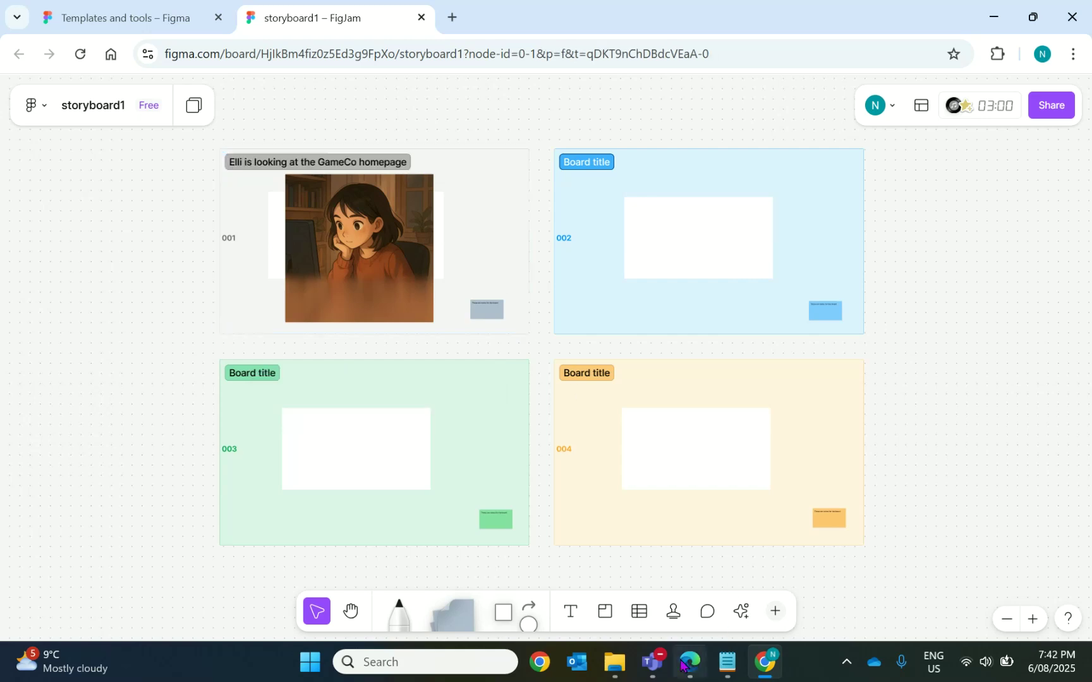
Paste the copied caption as a Copilot prompt for a girl viewing the GameCo homepage and send it
click(697, 597)
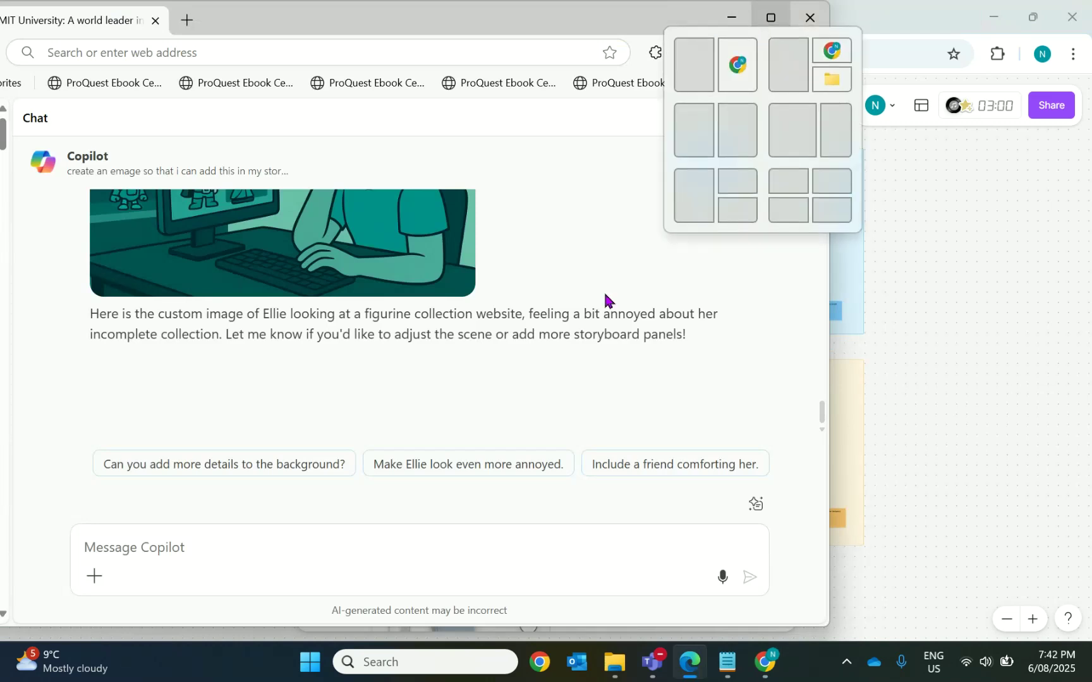
click(173, 549)
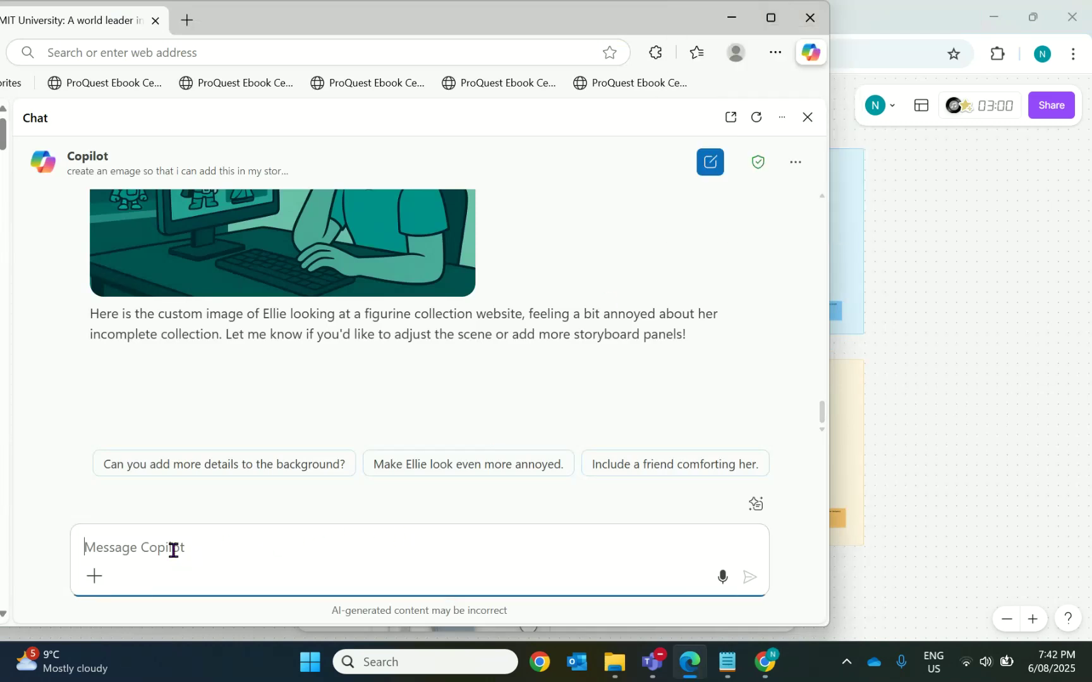
right_click(173, 549)
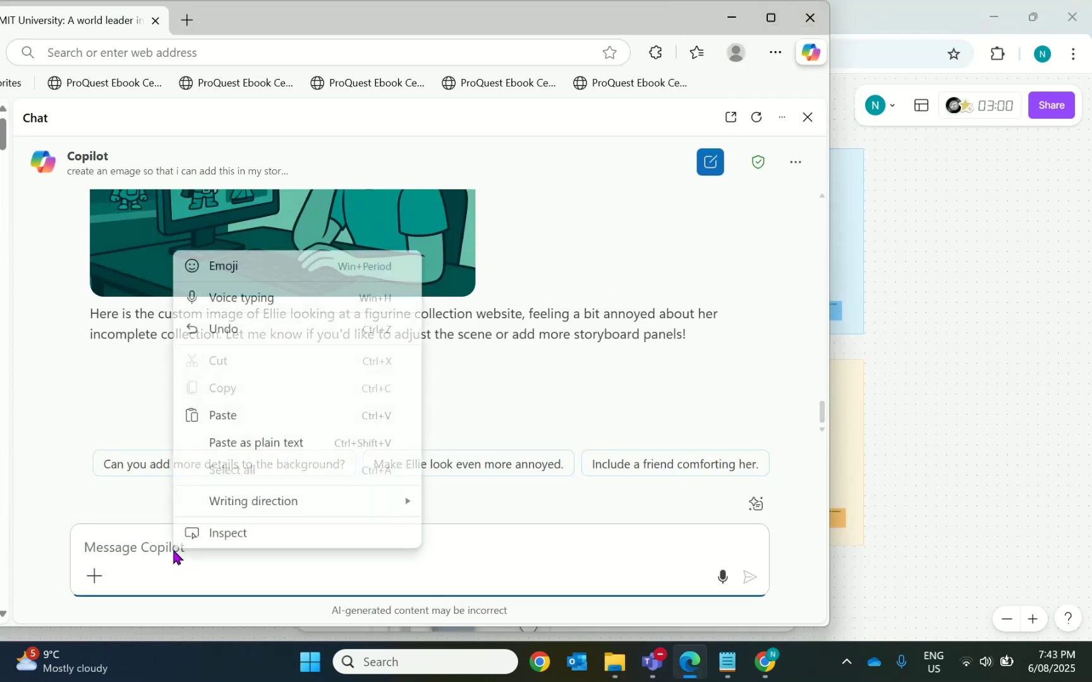
click(226, 417)
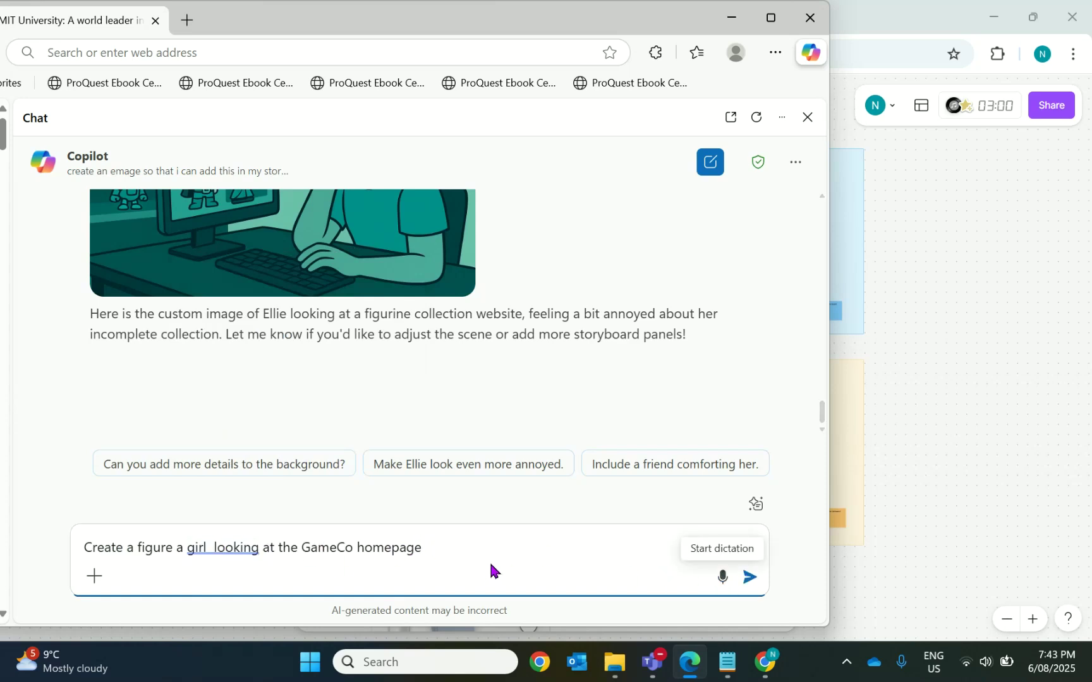
click(748, 579)
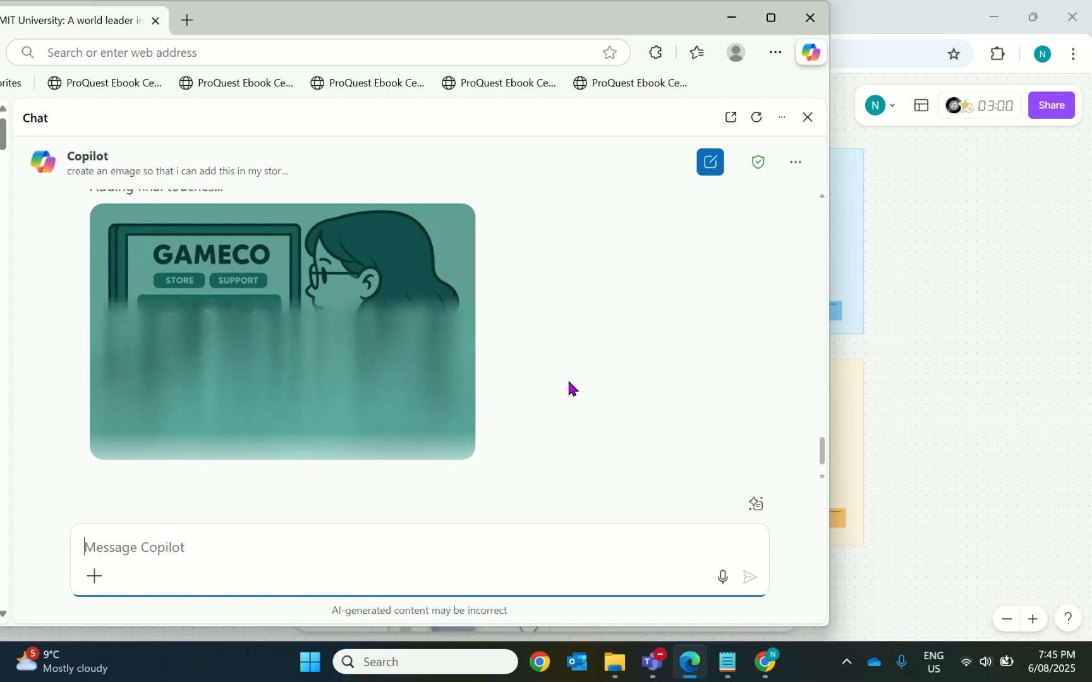
scroll(823, 458, up, 1)
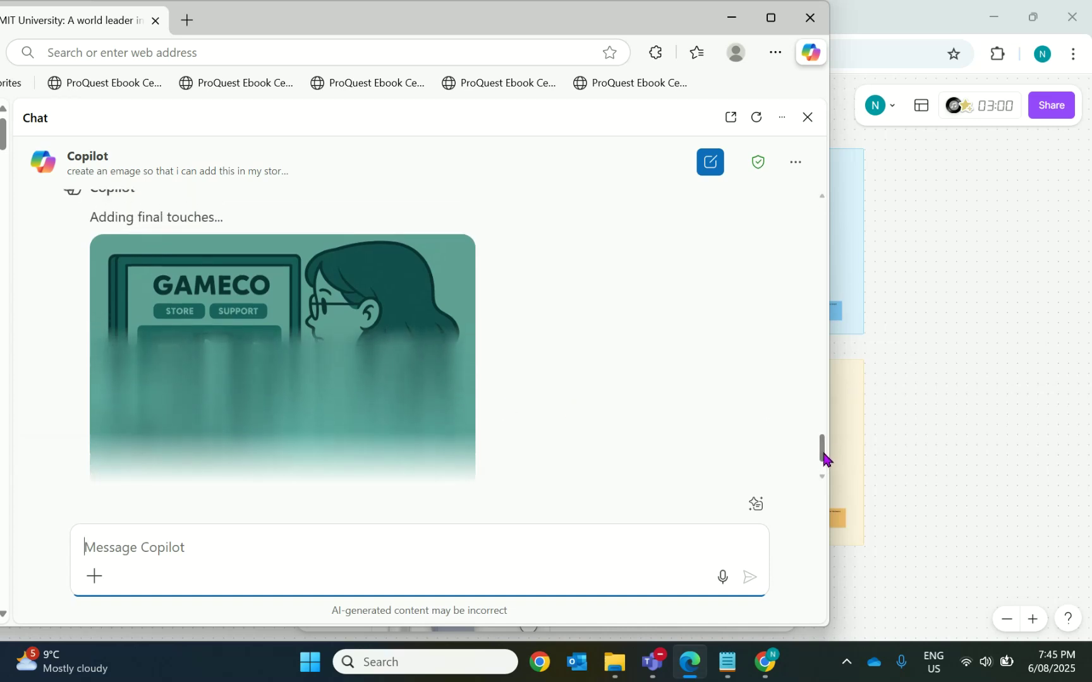
scroll(823, 459, down, 1)
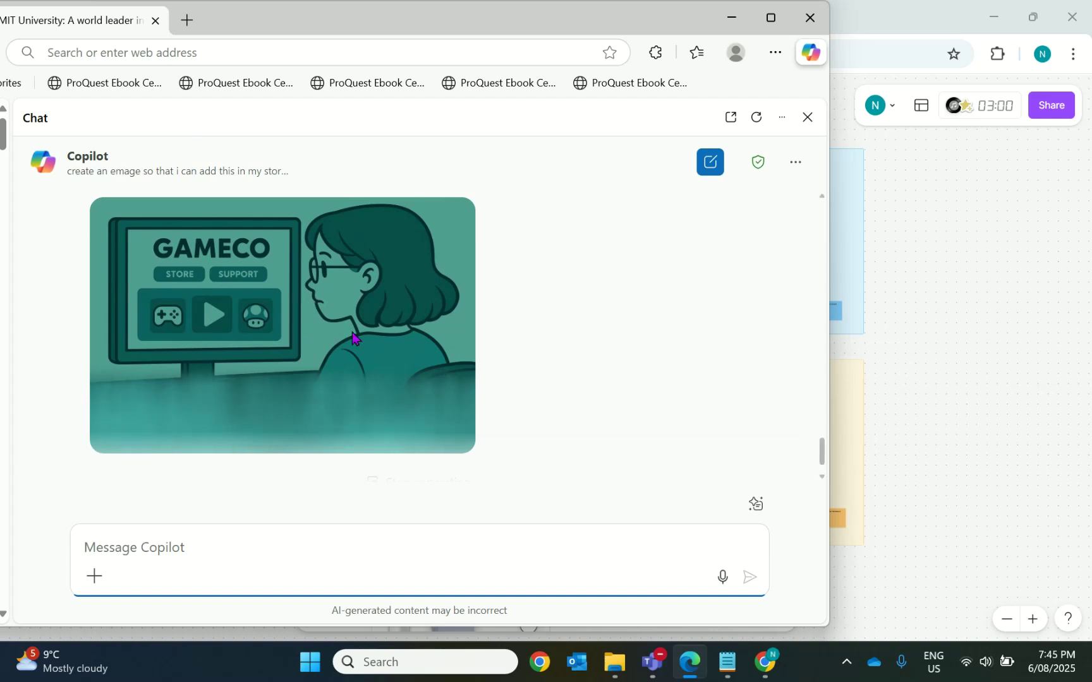
Save the generated GameCo image via 'Save image as' with the file name s1.png
right_click(314, 329)
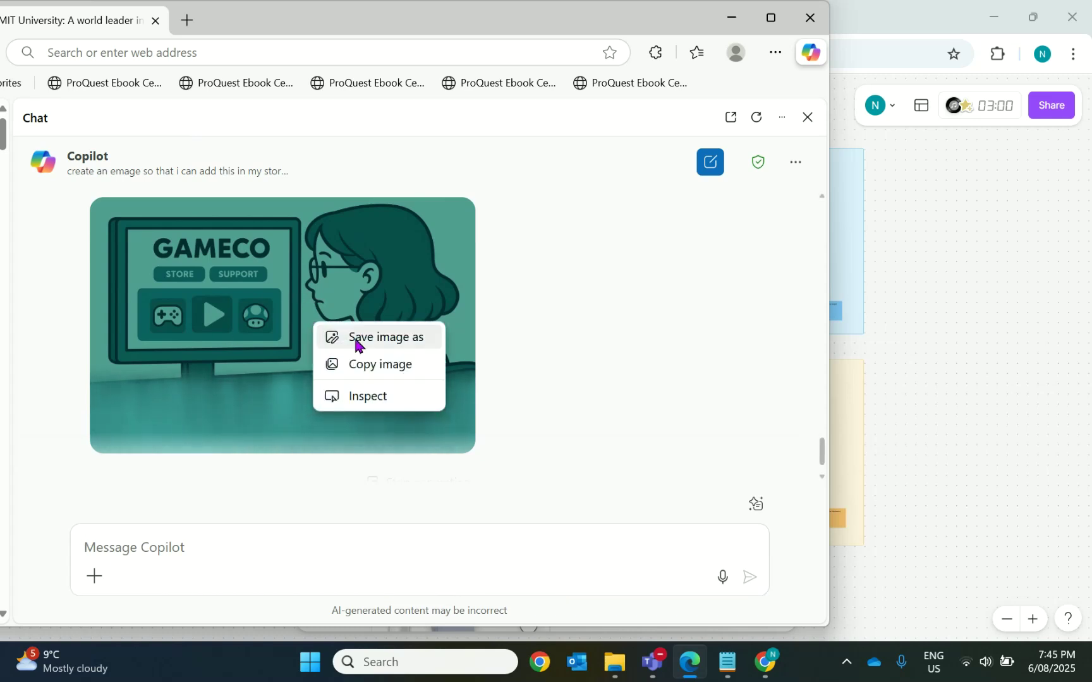
click(367, 345)
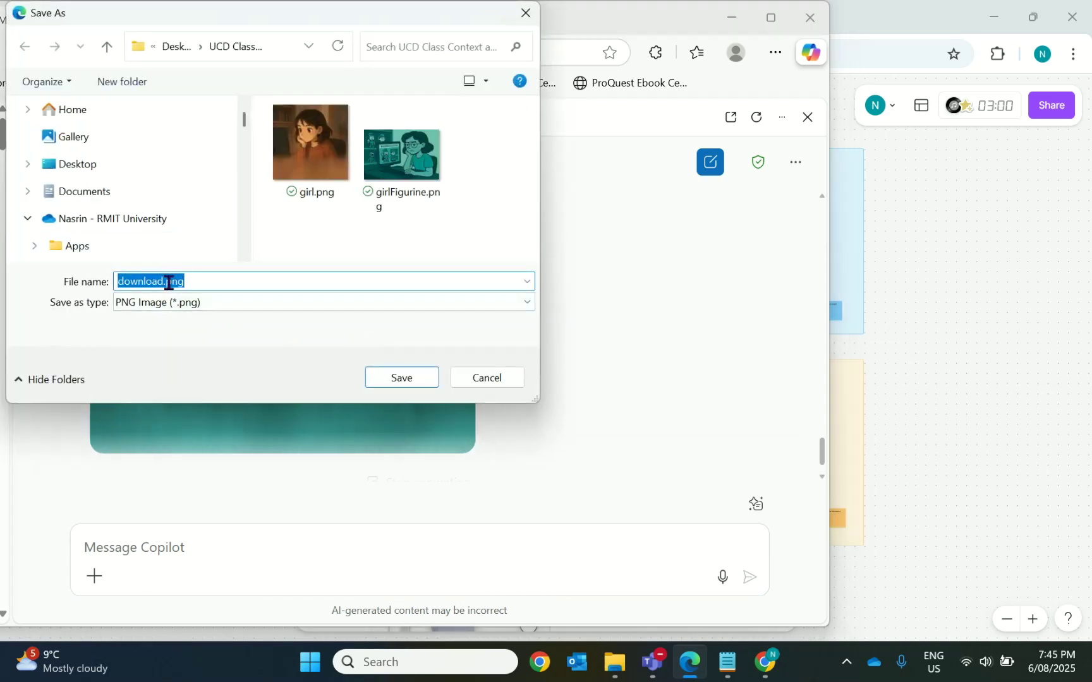
click(164, 282)
key(BackSpace)
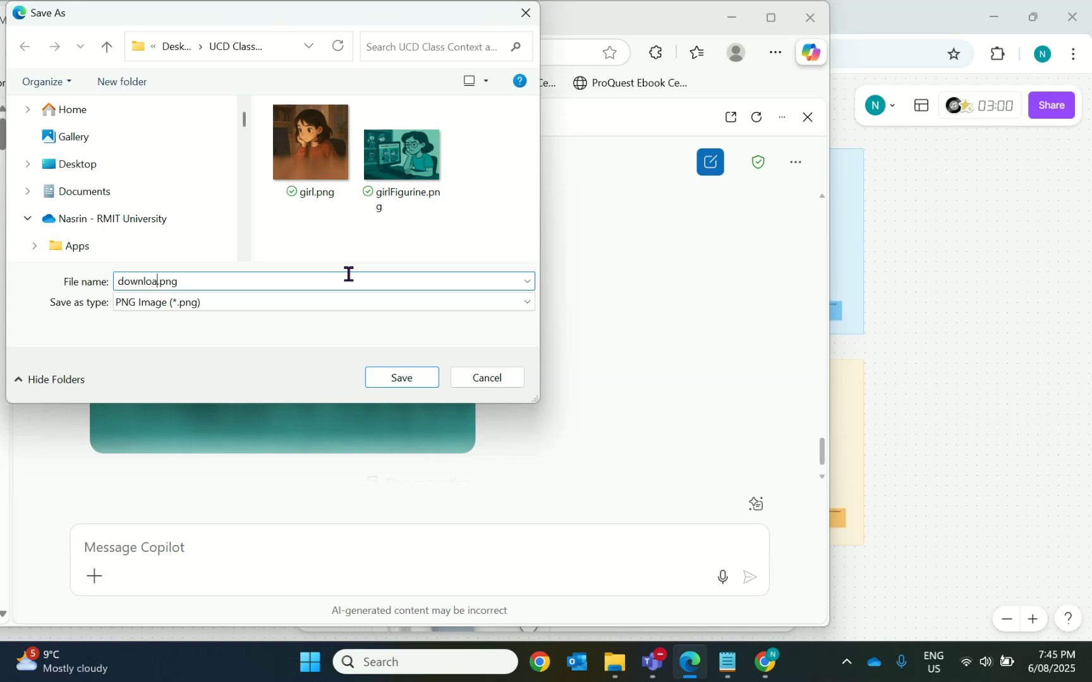
key(BackSpace)
key(BackSpace)
key(BackSpace)
key(BackSpace)
text(s)
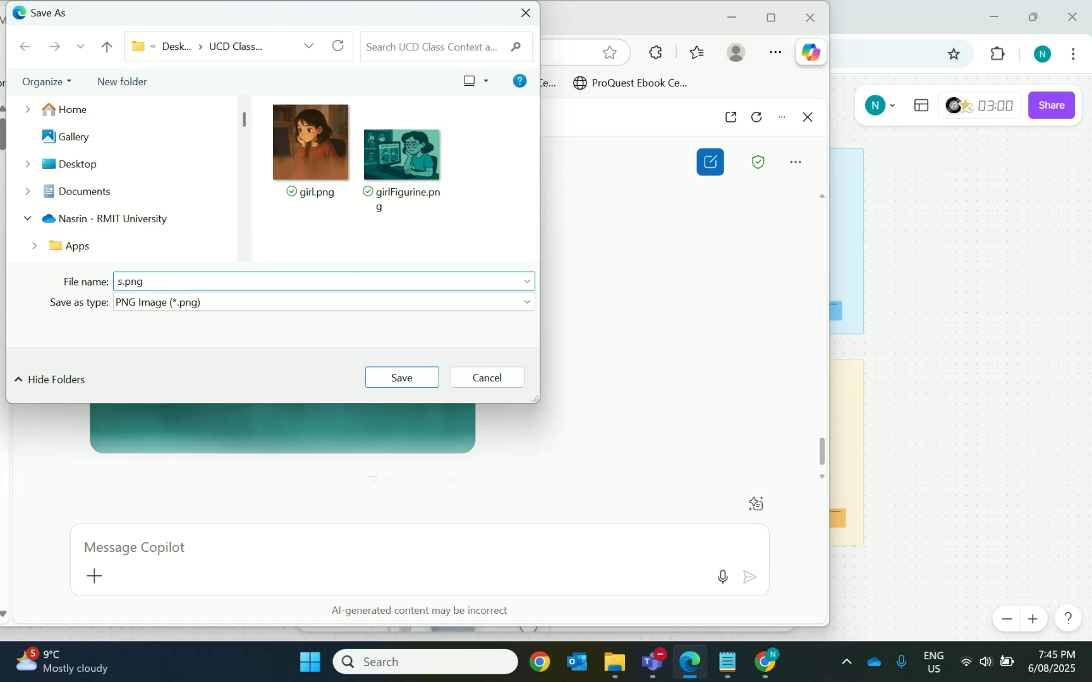
text(1)
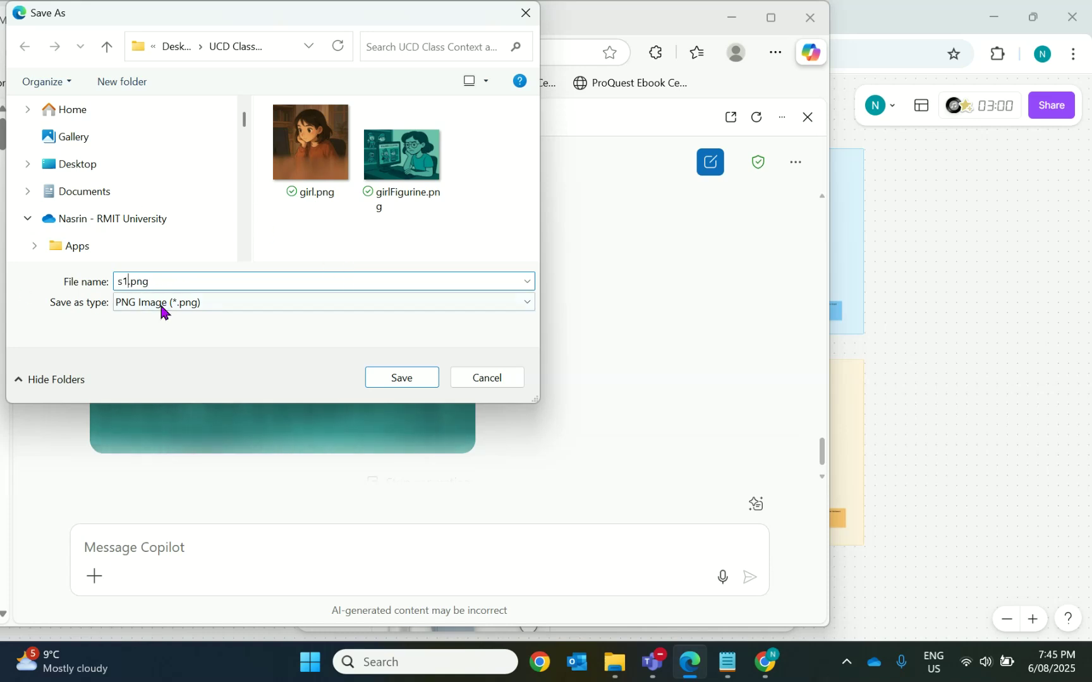
click(402, 379)
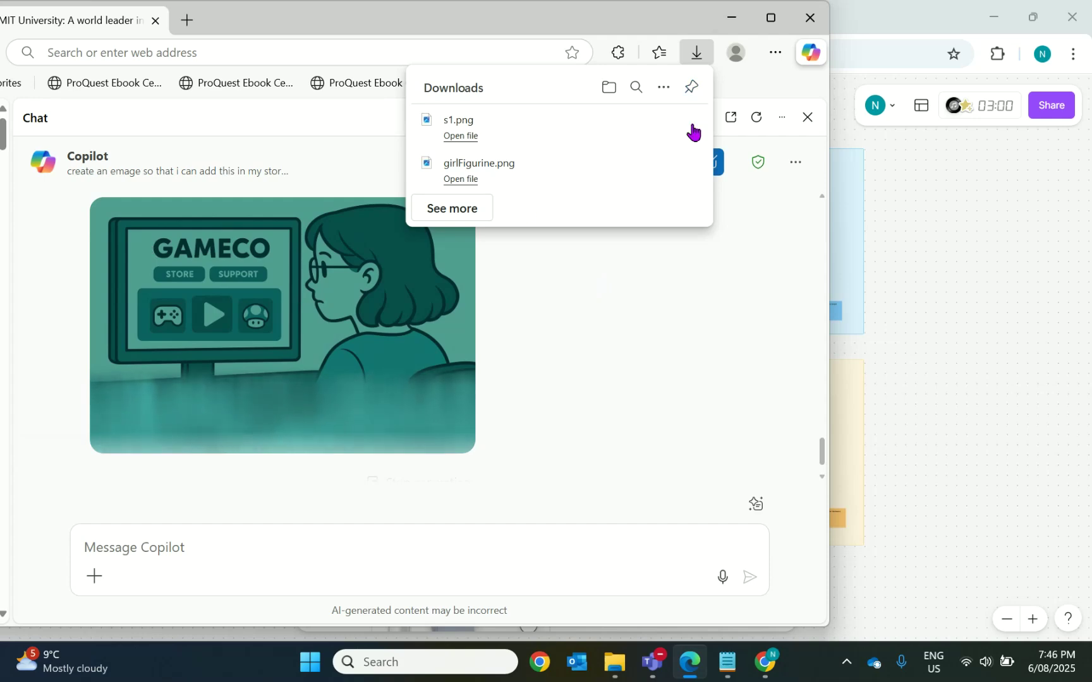
Minimise the Edge window so the FigJam storyboard1 board shows again
click(731, 17)
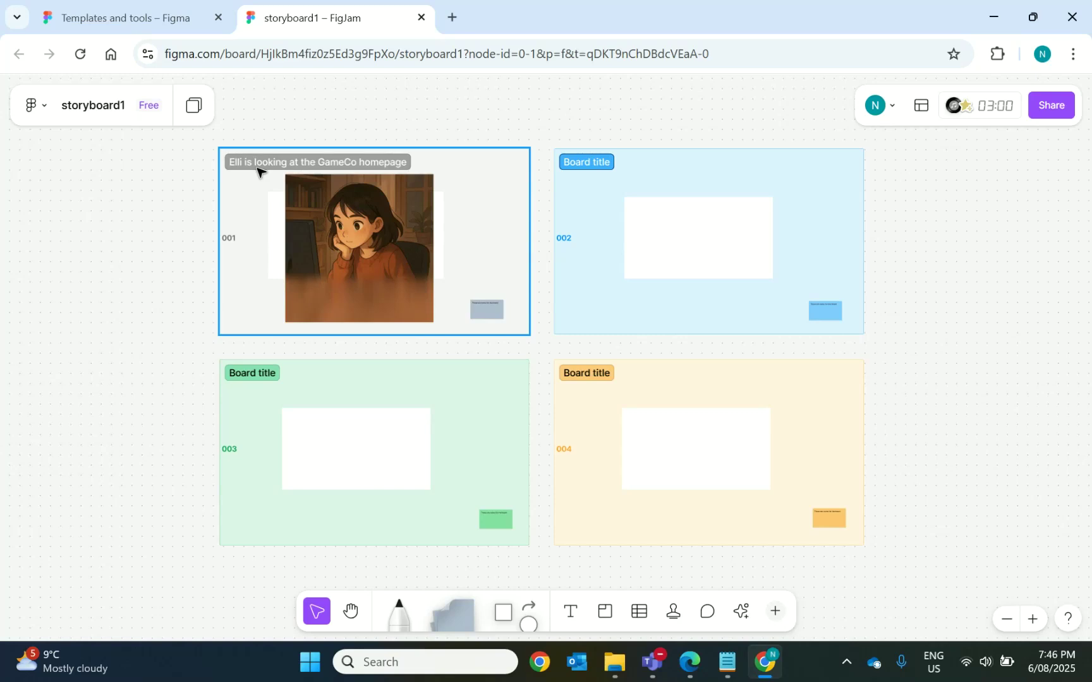
Enlarge panel 1's notes sticky so its text is readable and shift it left
click(493, 312)
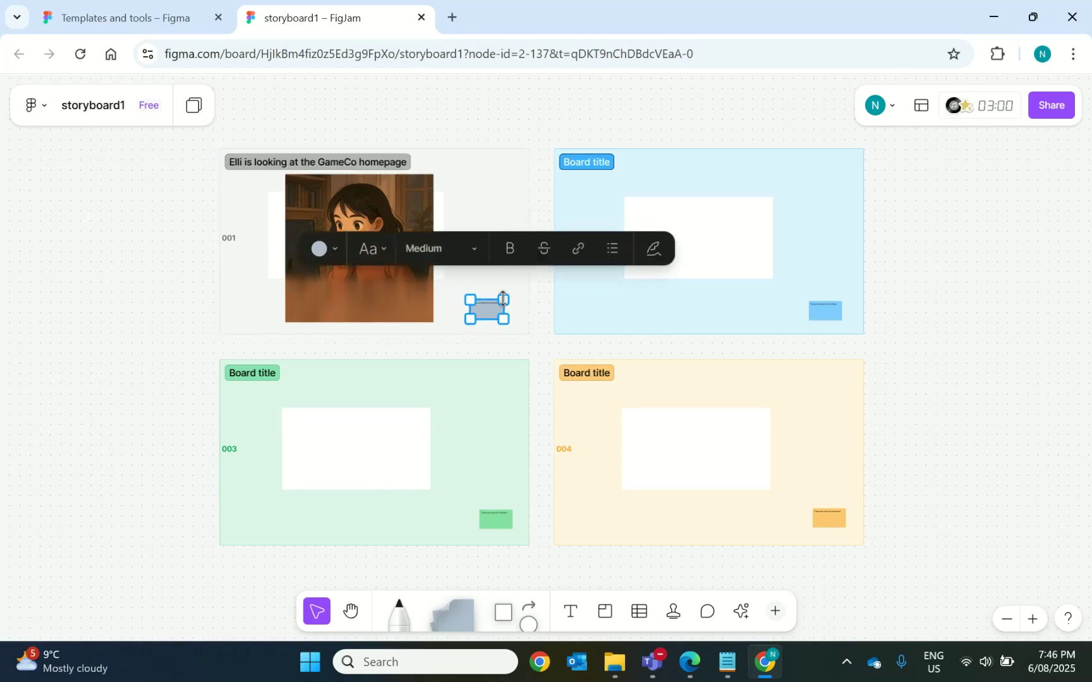
drag(503, 300, 540, 279)
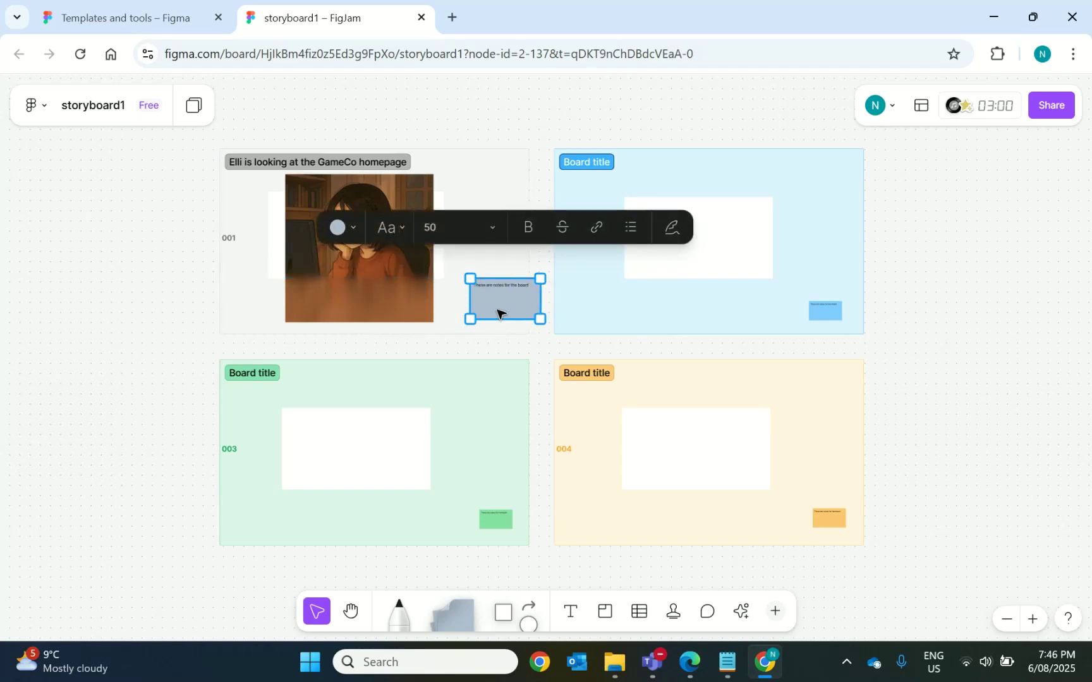
drag(497, 314, 471, 313)
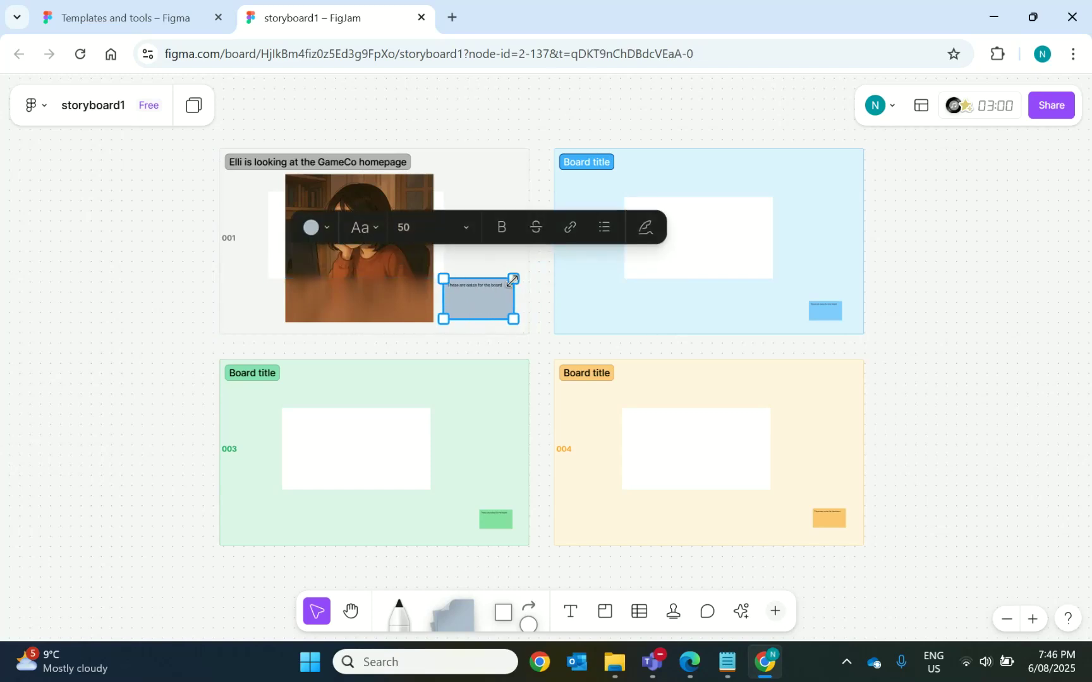
drag(512, 280, 534, 266)
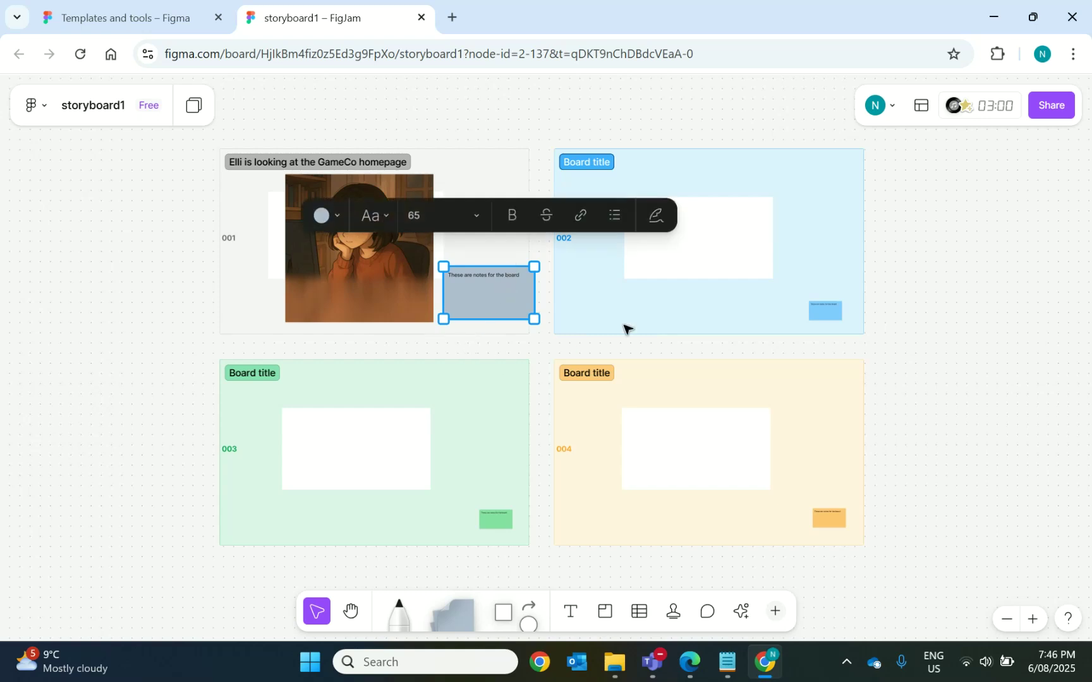
Shrink the Ellie image toward the left and move the sticky up beside it, larger still
click(391, 297)
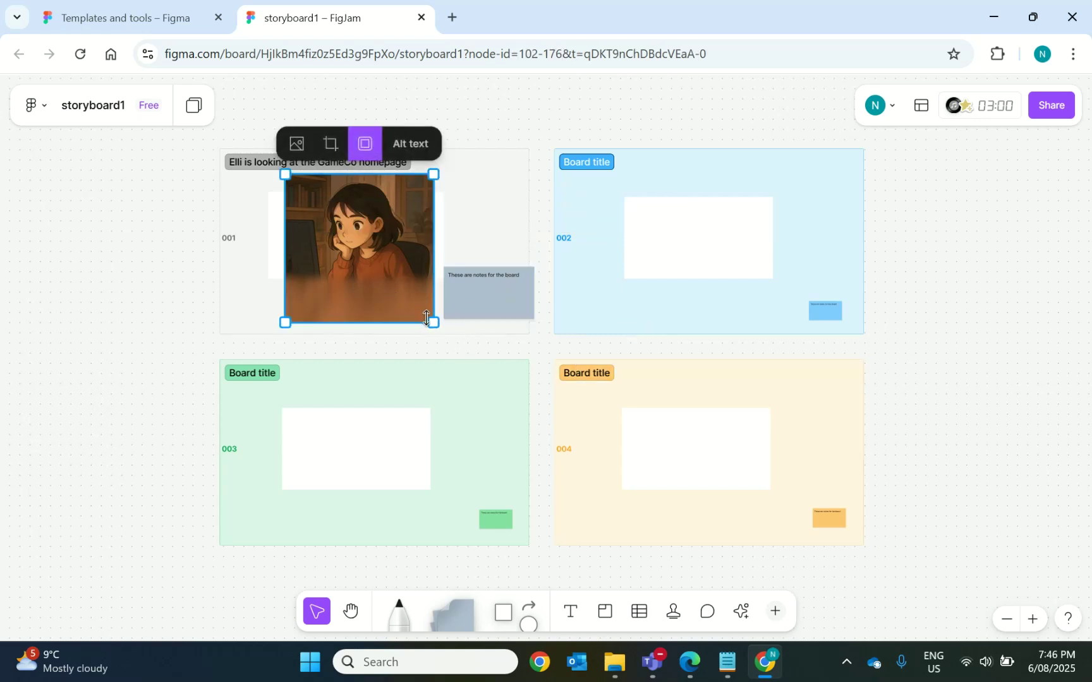
mouse_move(428, 317)
mouse_down()
mouse_move(399, 288)
mouse_move(336, 262)
mouse_up()
drag(470, 282, 426, 258)
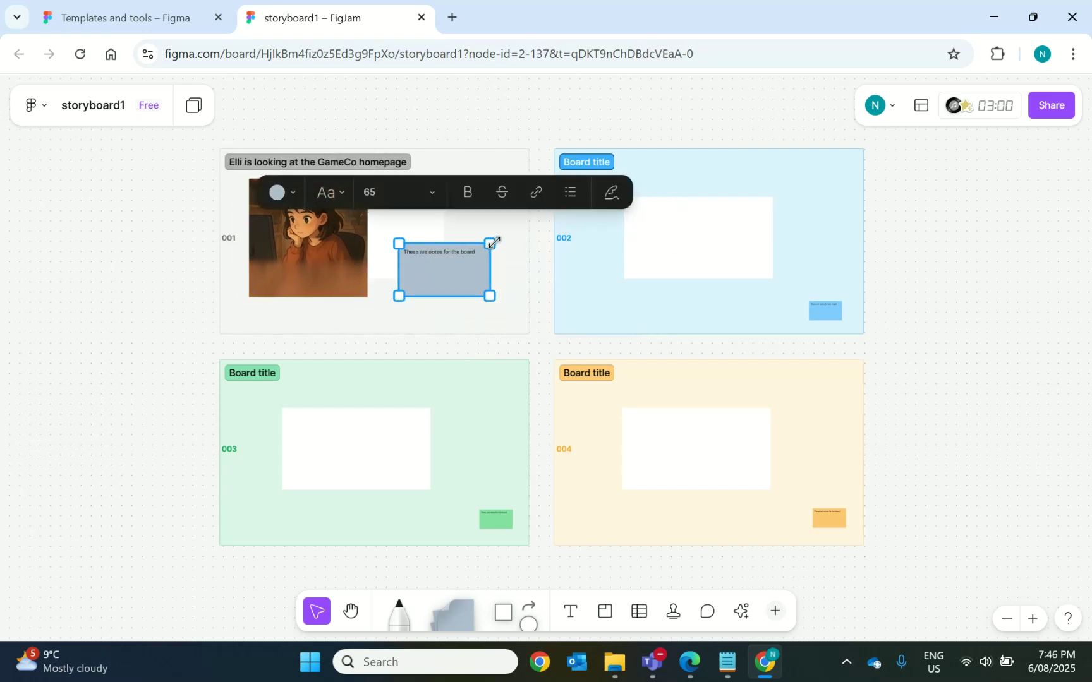
drag(492, 243, 500, 238)
Copy the Step 1 storyboard description from the Notepad step notes
click(726, 661)
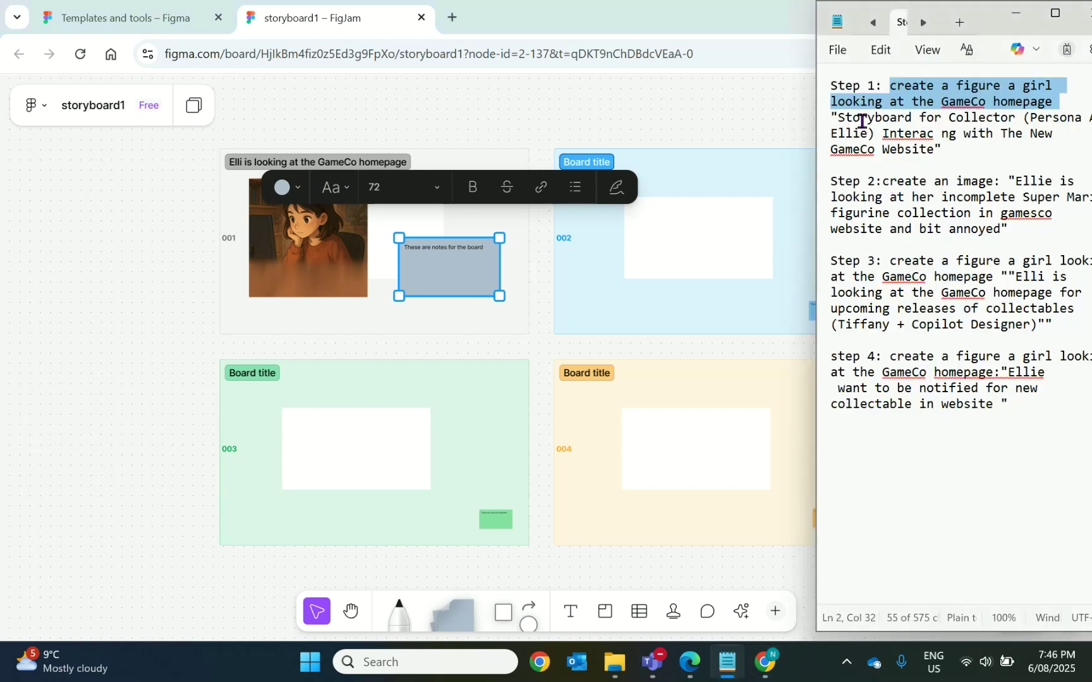
mouse_move(837, 117)
mouse_down()
mouse_move(917, 130)
mouse_move(936, 149)
mouse_up()
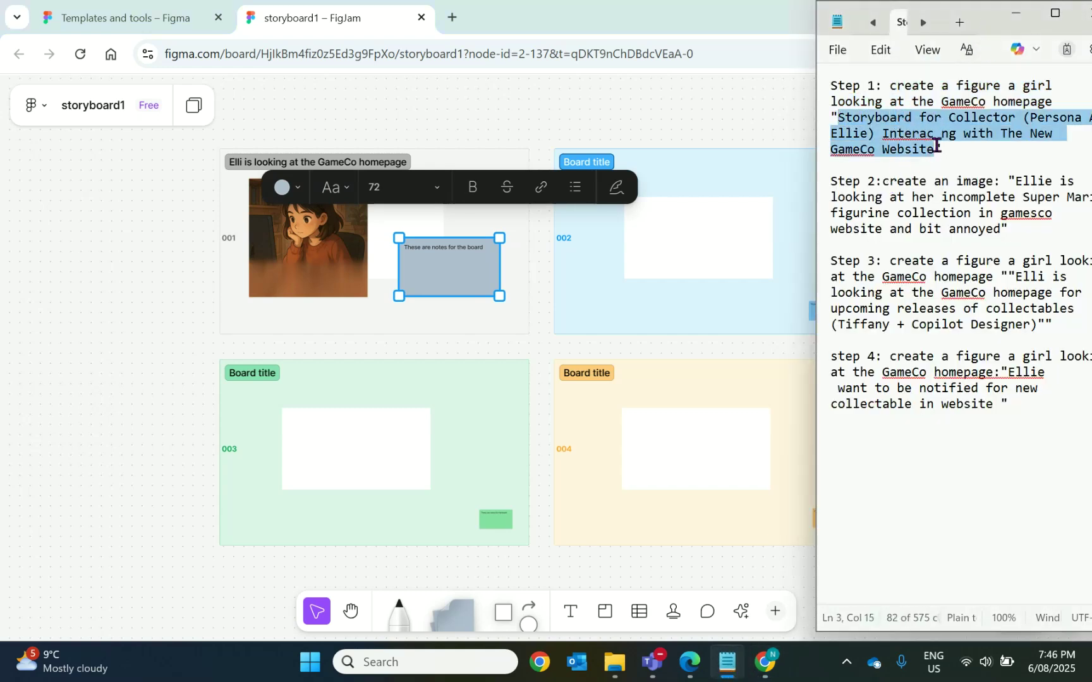
right_click(887, 145)
click(708, 235)
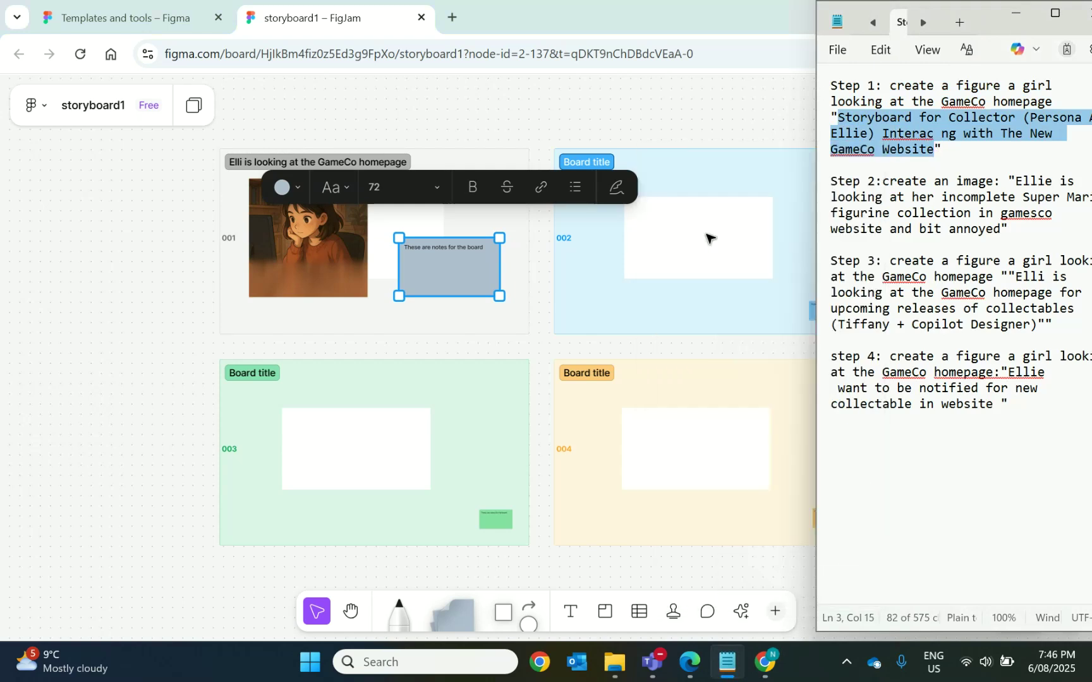
Paste the Ellie/GameCo website description over panel 1's sticky placeholder and select all its text
click(431, 261)
click(490, 250)
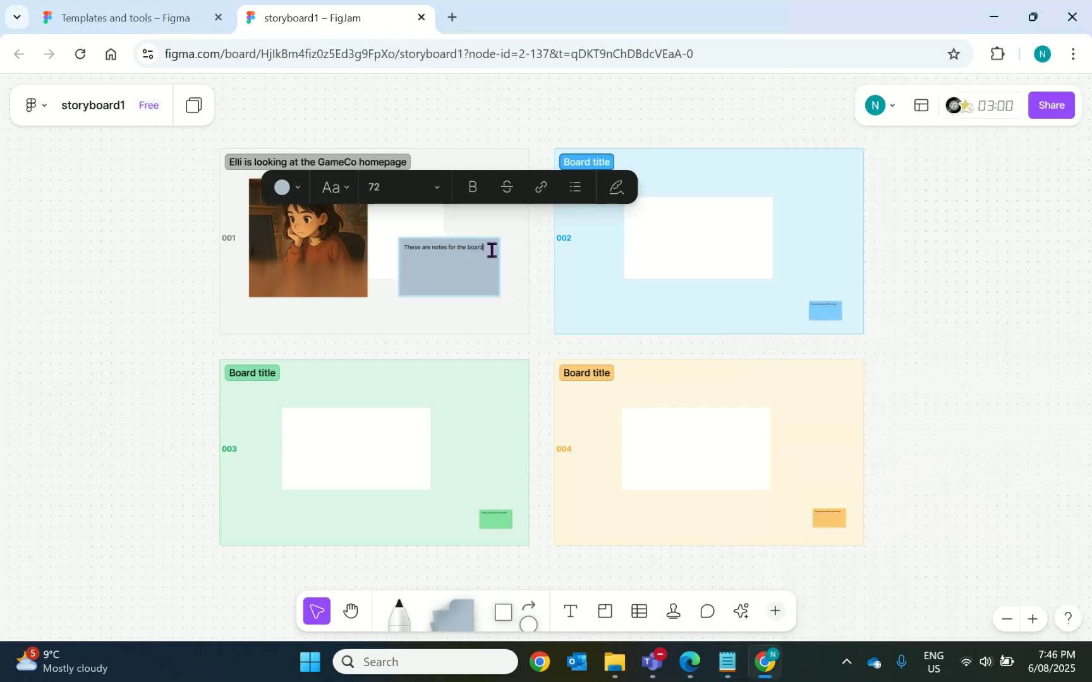
drag(491, 250, 403, 244)
key(ctrl+v)
text(ti)
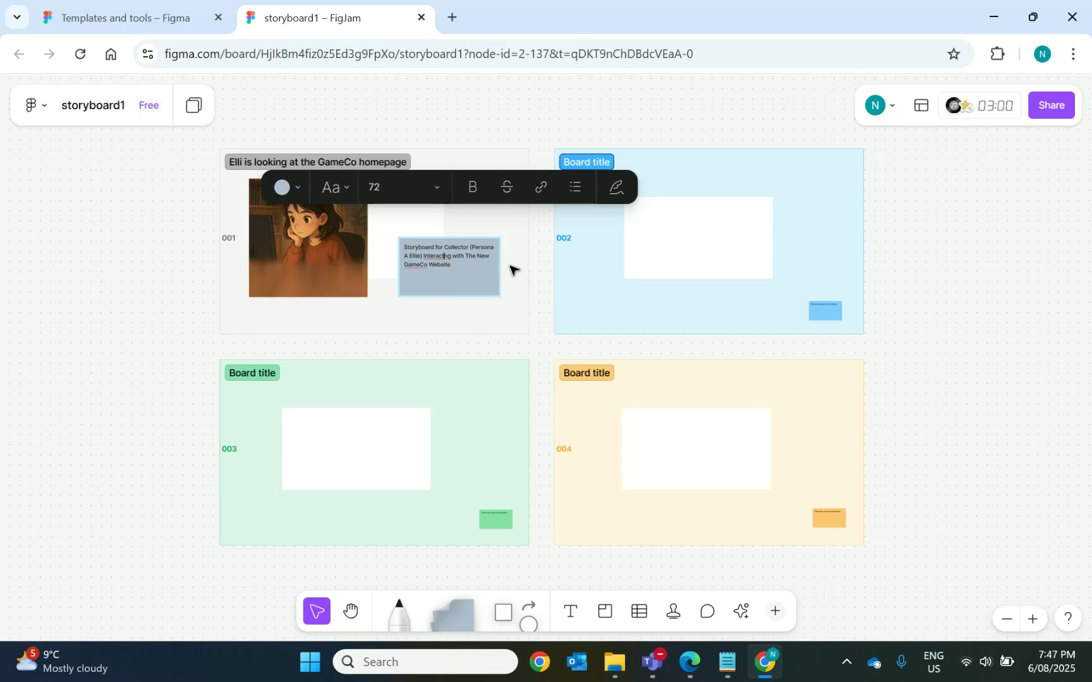
click(459, 266)
drag(459, 266, 402, 247)
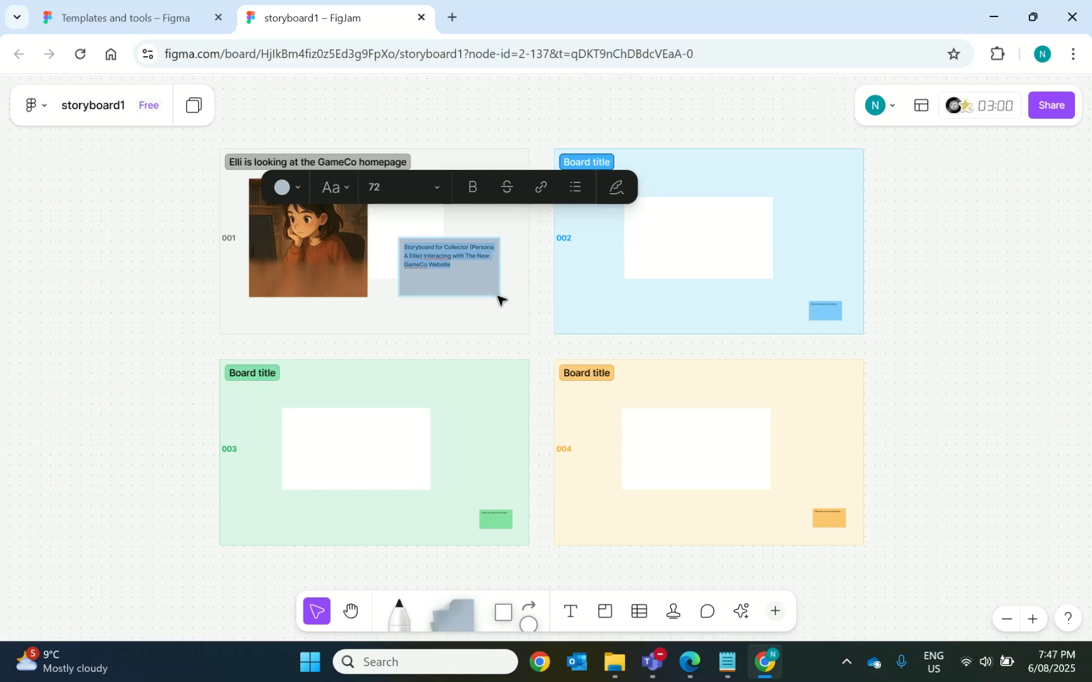
Set the panel 1 sticky text size to Large, then to Huge
click(436, 191)
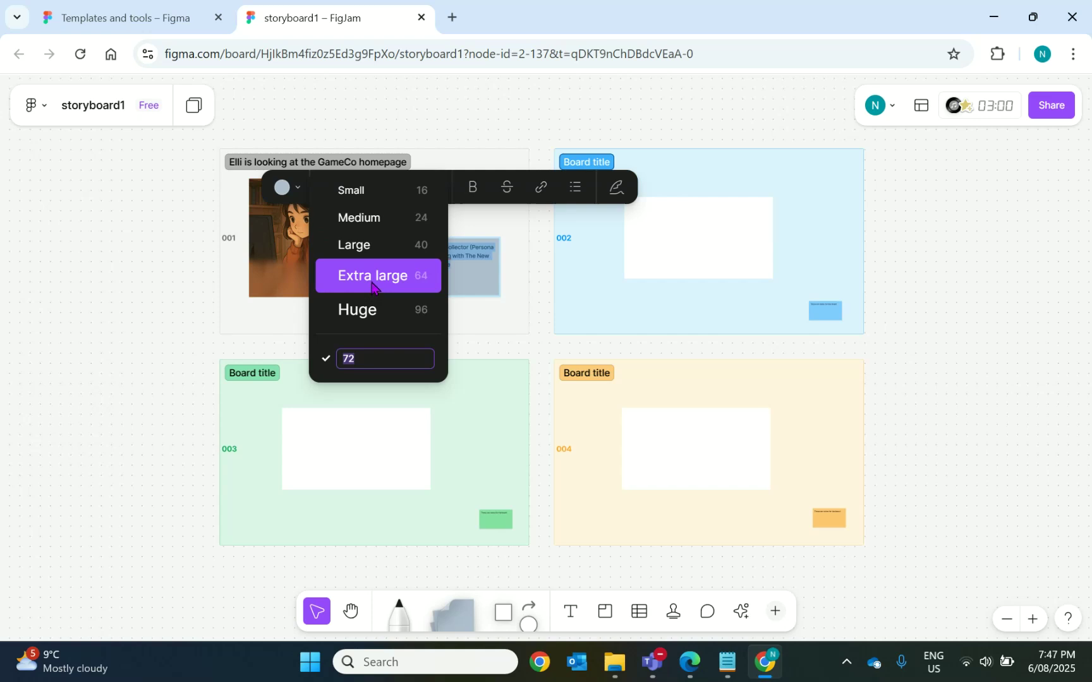
click(367, 247)
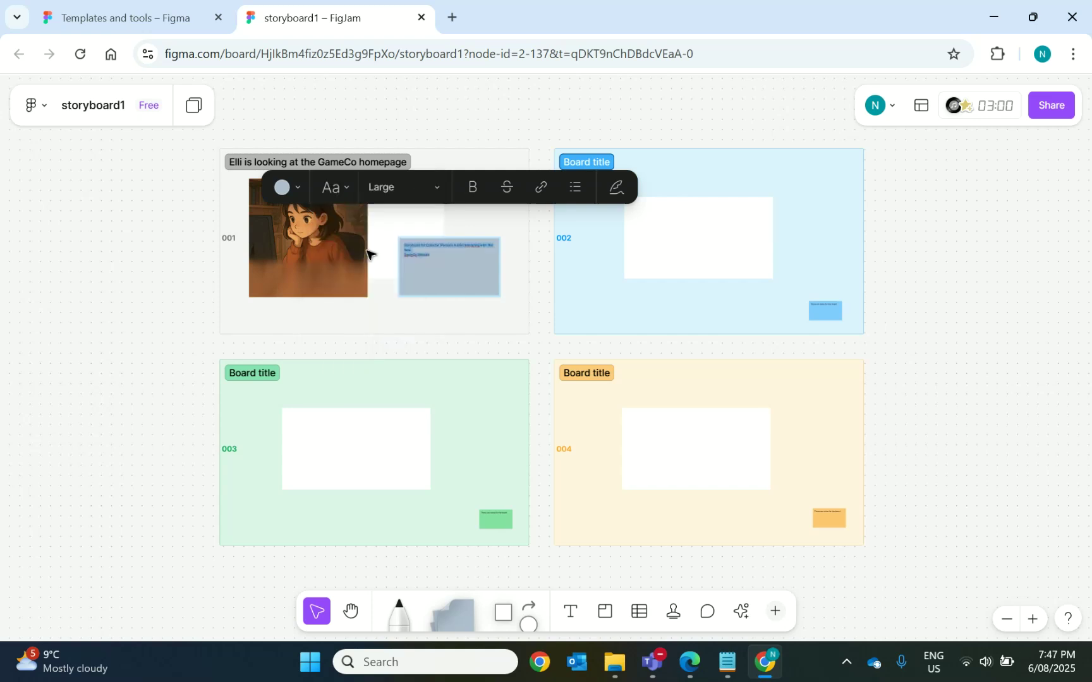
click(437, 187)
click(394, 261)
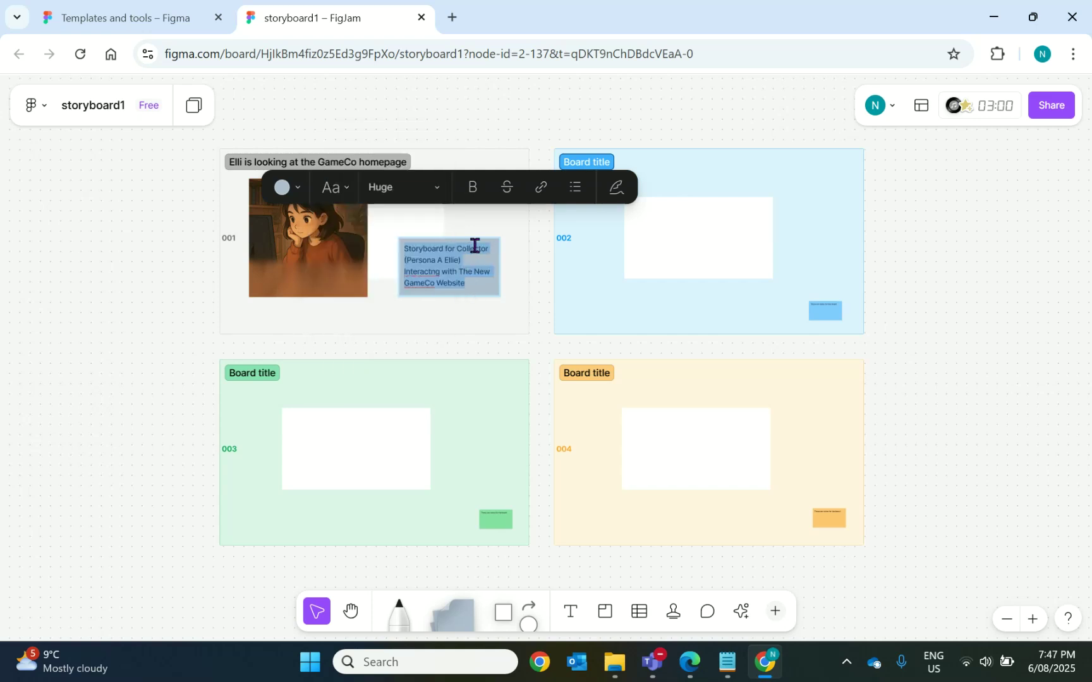
Nudge the sticky note slightly lower in panel 1 and deselect it
click(470, 312)
mouse_move(470, 285)
mouse_down()
mouse_move(470, 314)
mouse_move(471, 277)
mouse_up()
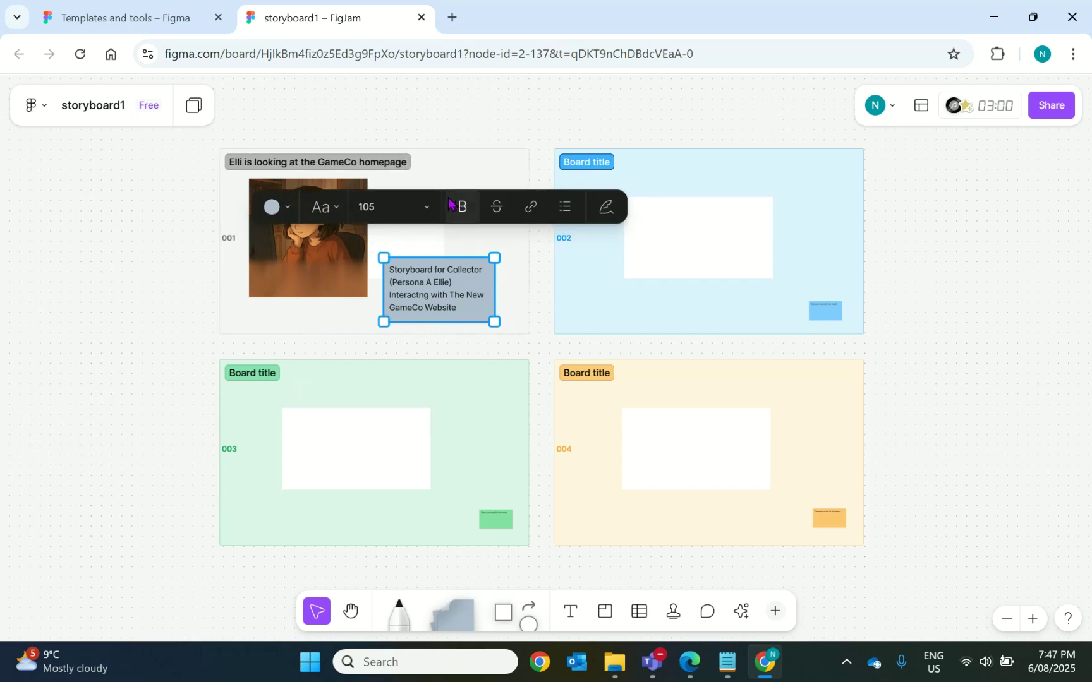
click(410, 288)
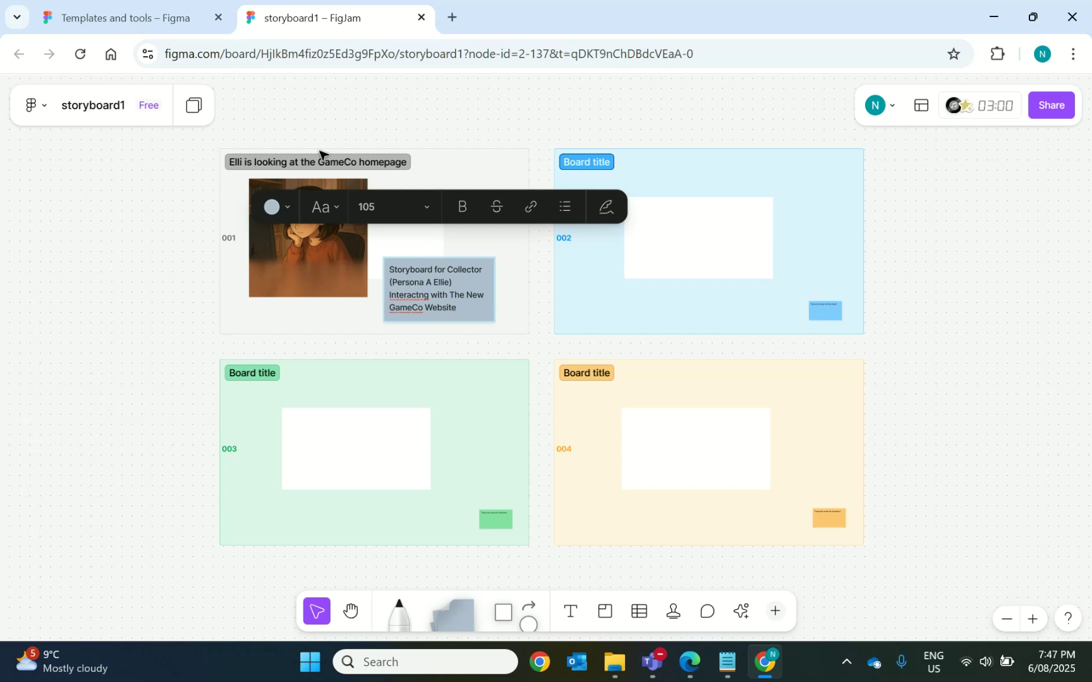
click(283, 172)
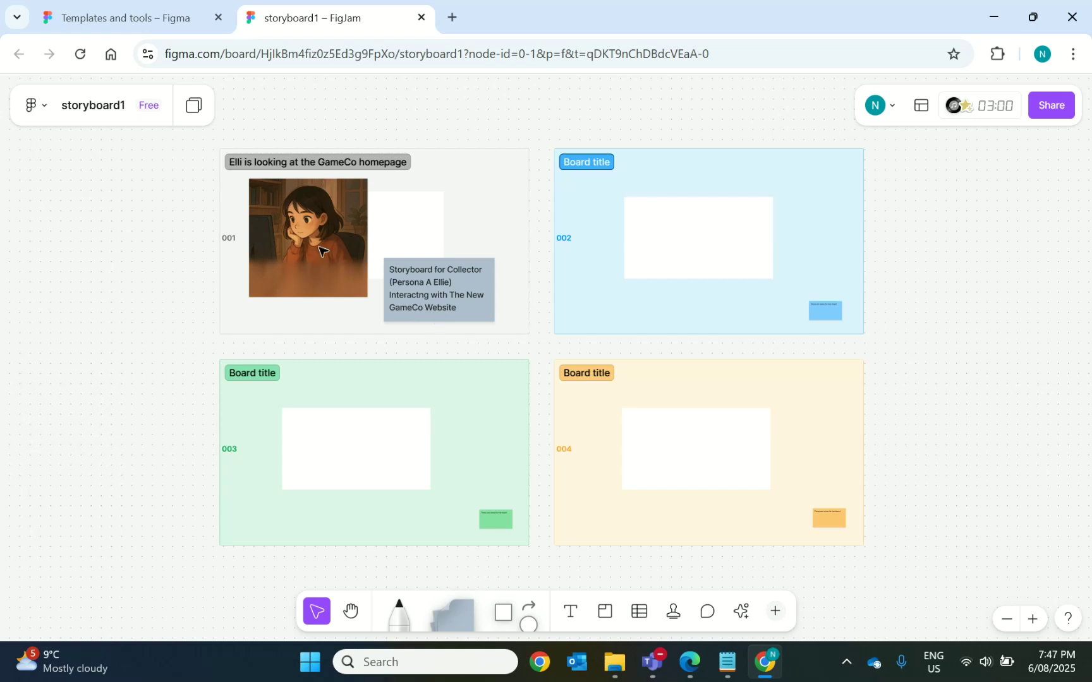
Select panel 2 and bring up the Notepad storyboard step notes
click(714, 242)
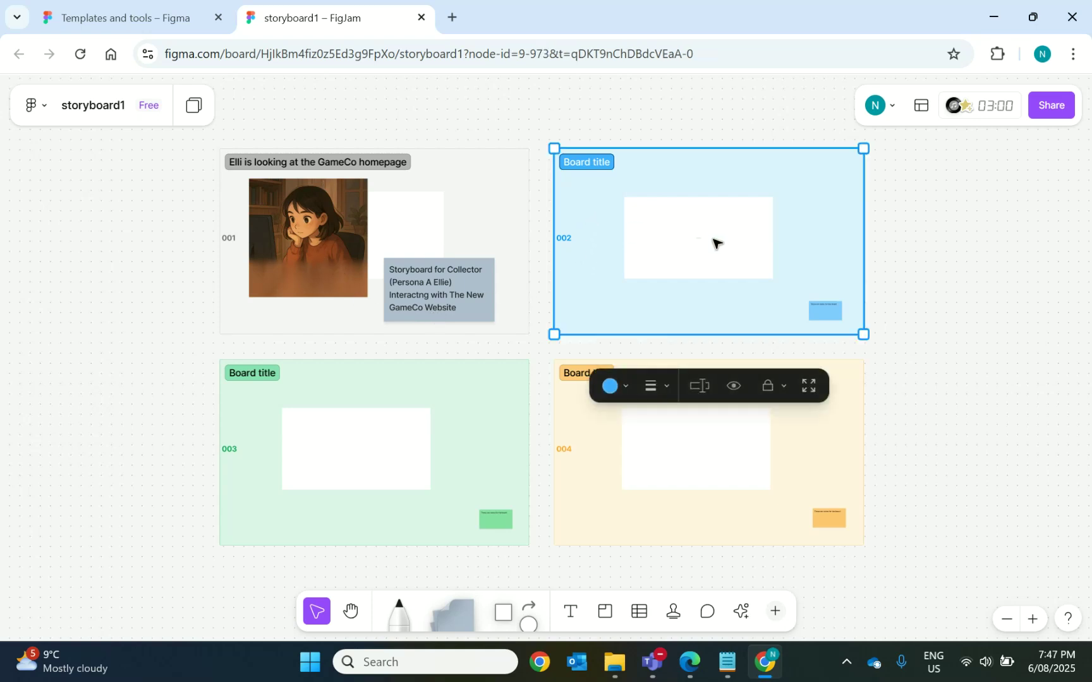
click(596, 168)
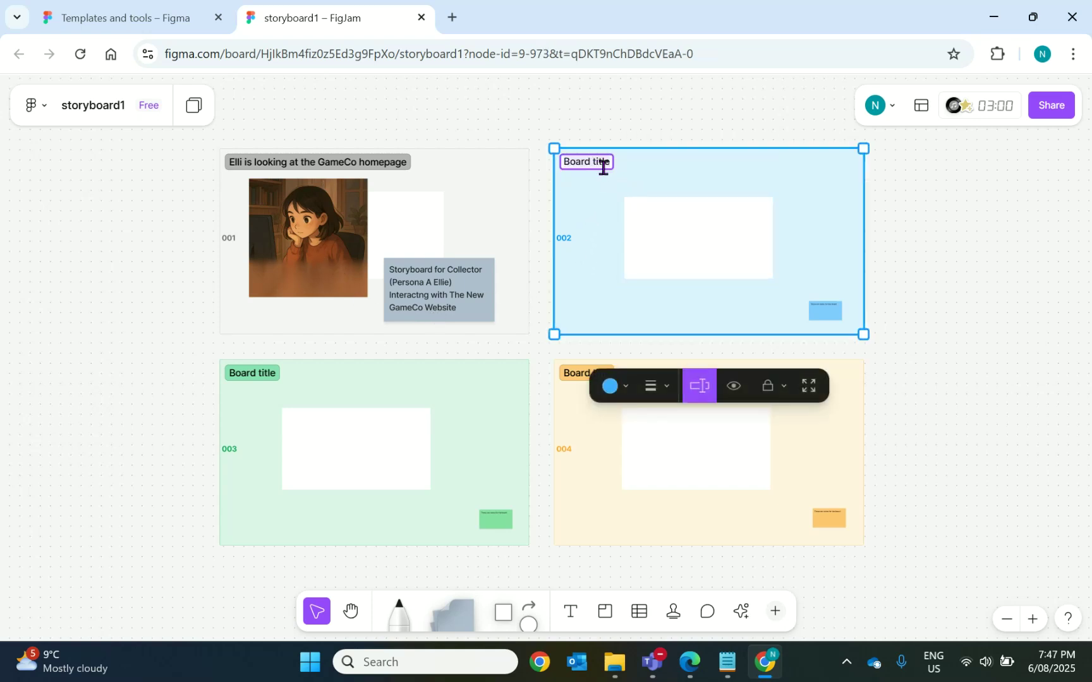
click(731, 663)
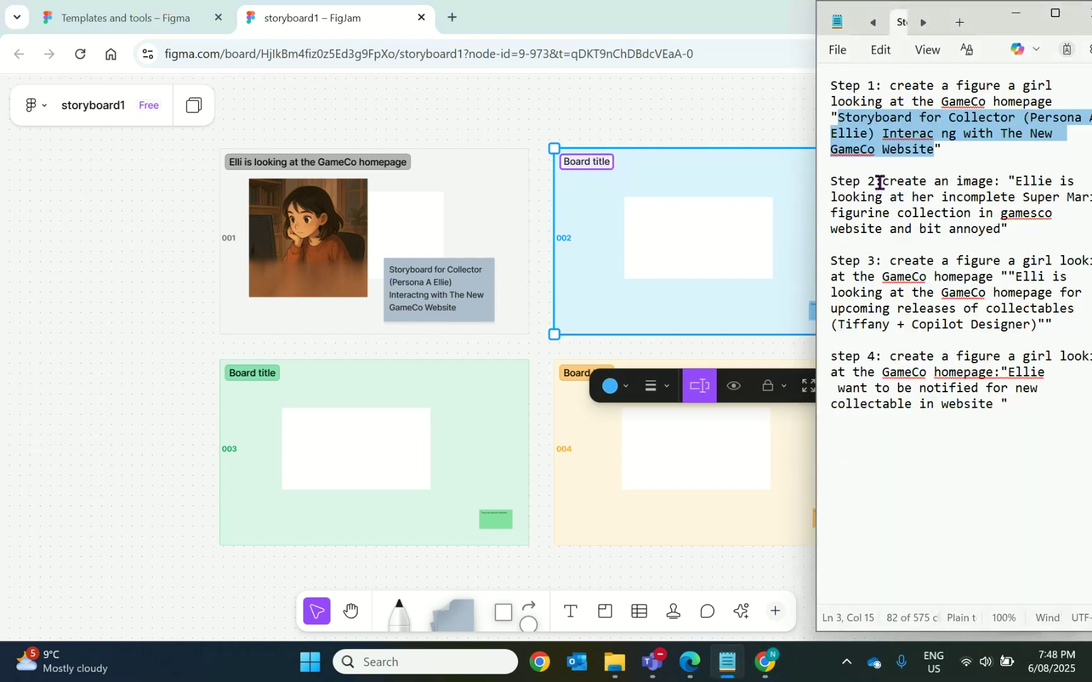
Copy the Step 2 image description from Notepad for the panel 2 title
mouse_move(1015, 180)
mouse_down()
mouse_move(1041, 194)
mouse_move(939, 228)
mouse_up()
right_click(939, 228)
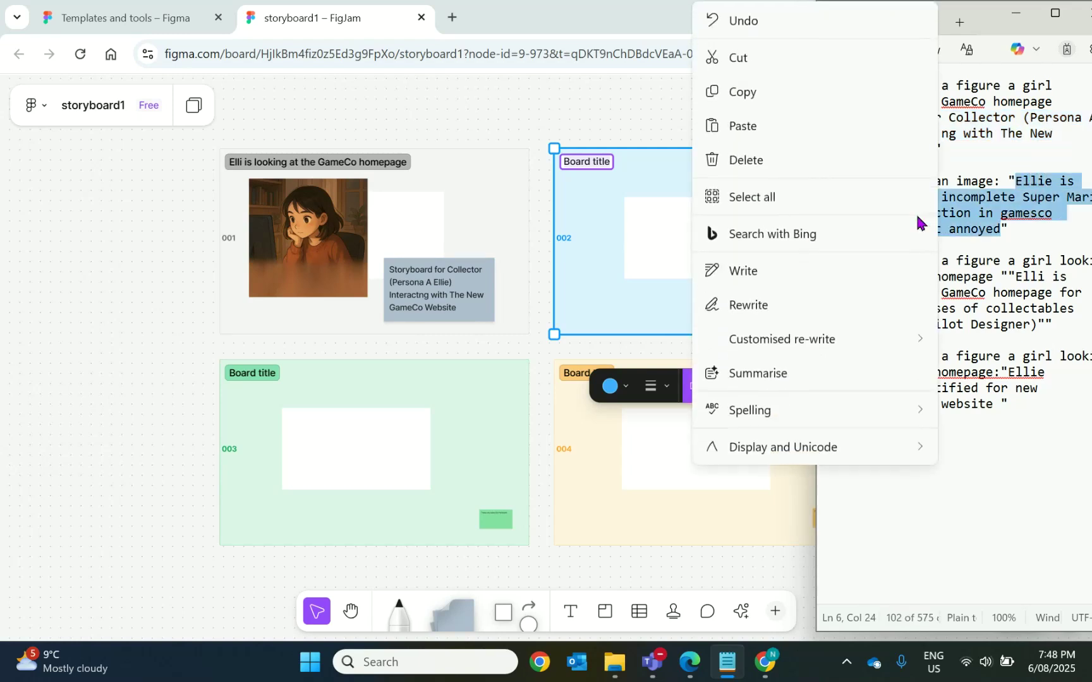
click(732, 95)
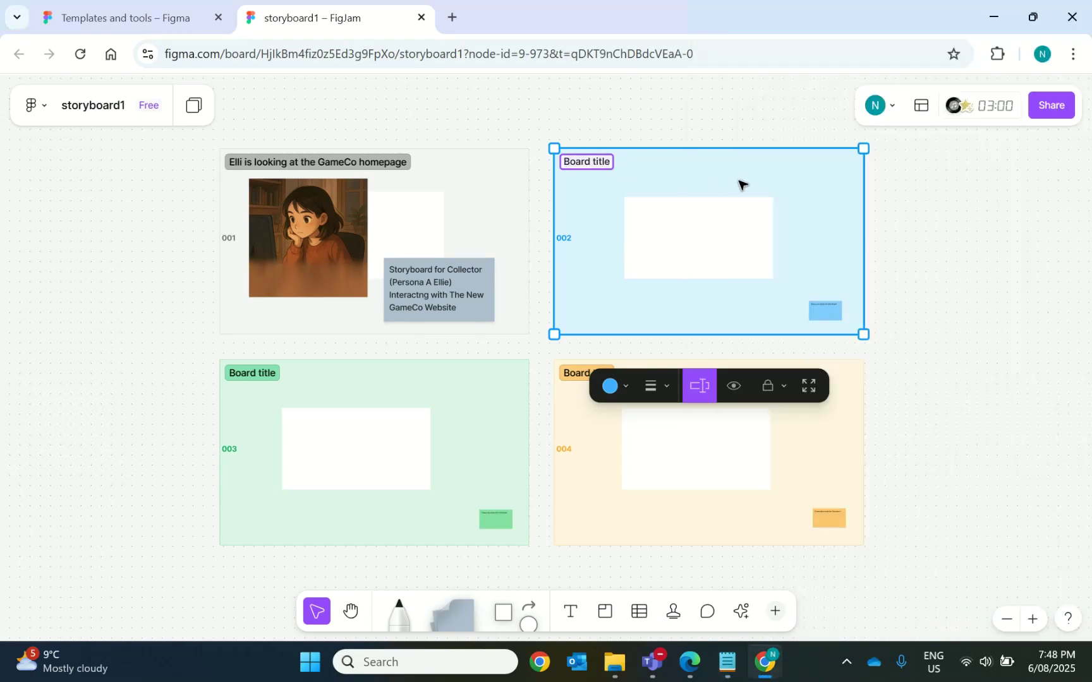
text(Ell)
text(ie Is)
text(looki)
text(ng for fig)
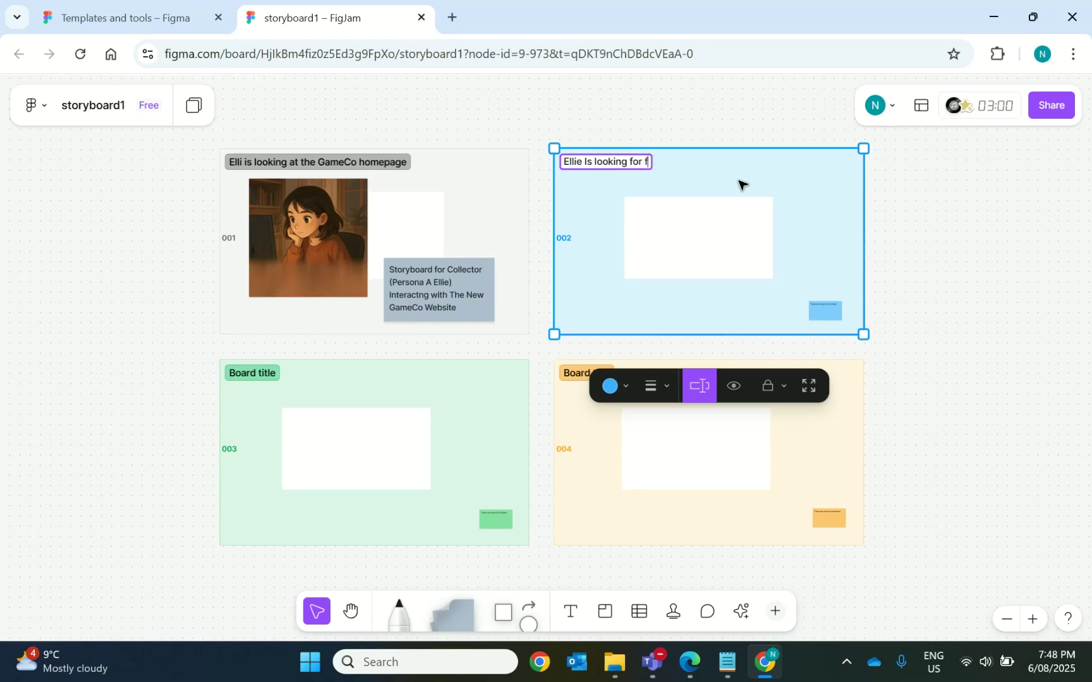
text(urines)
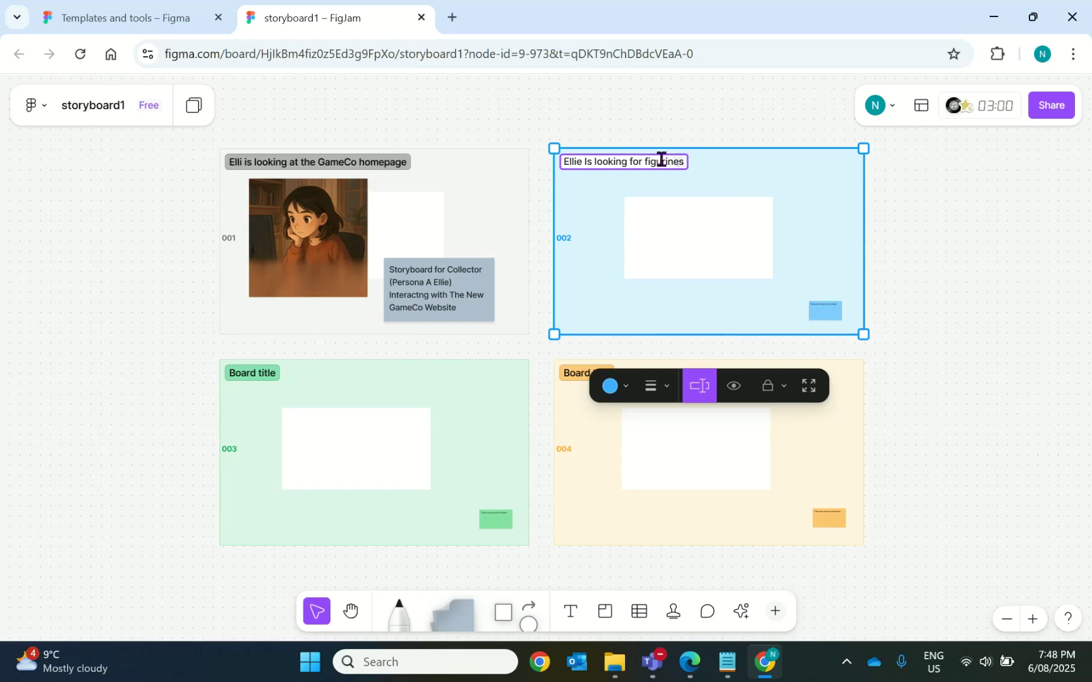
Enlarge panel 2's sticky and set its Super Mario figurine note text to Huge
click(822, 315)
drag(807, 300, 748, 265)
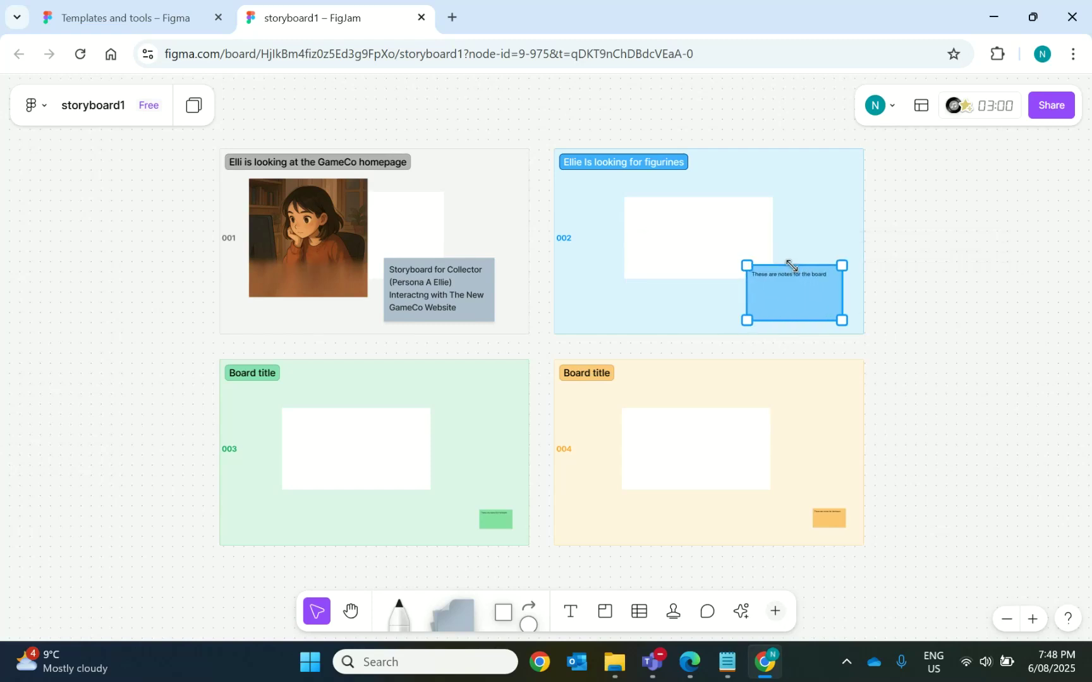
click(826, 285)
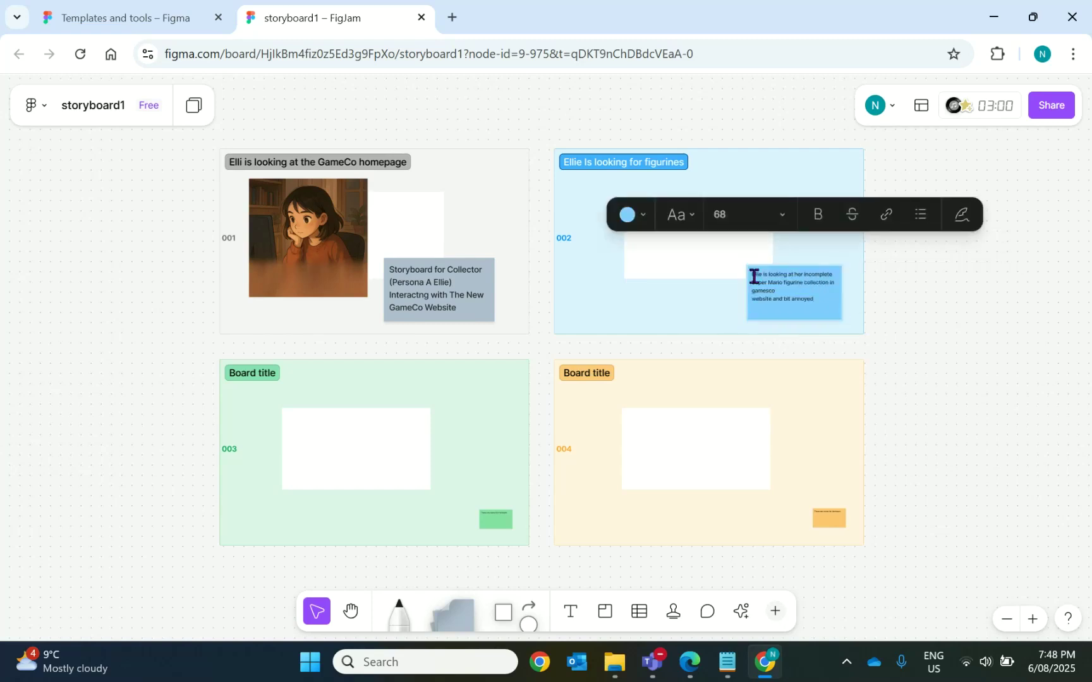
drag(813, 301, 748, 279)
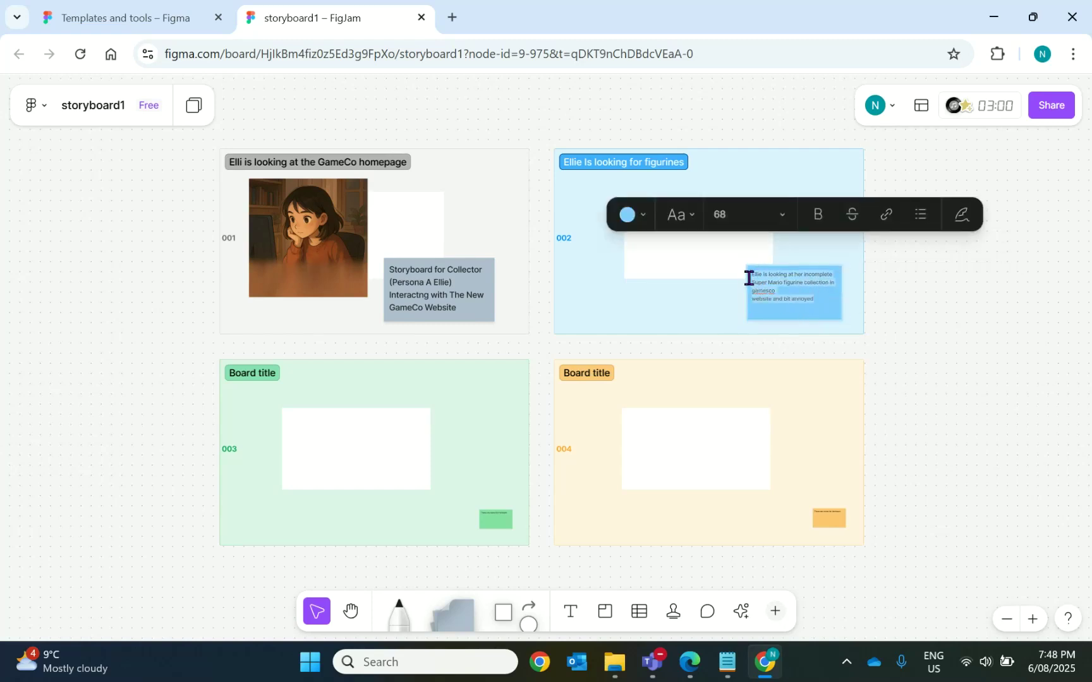
click(783, 215)
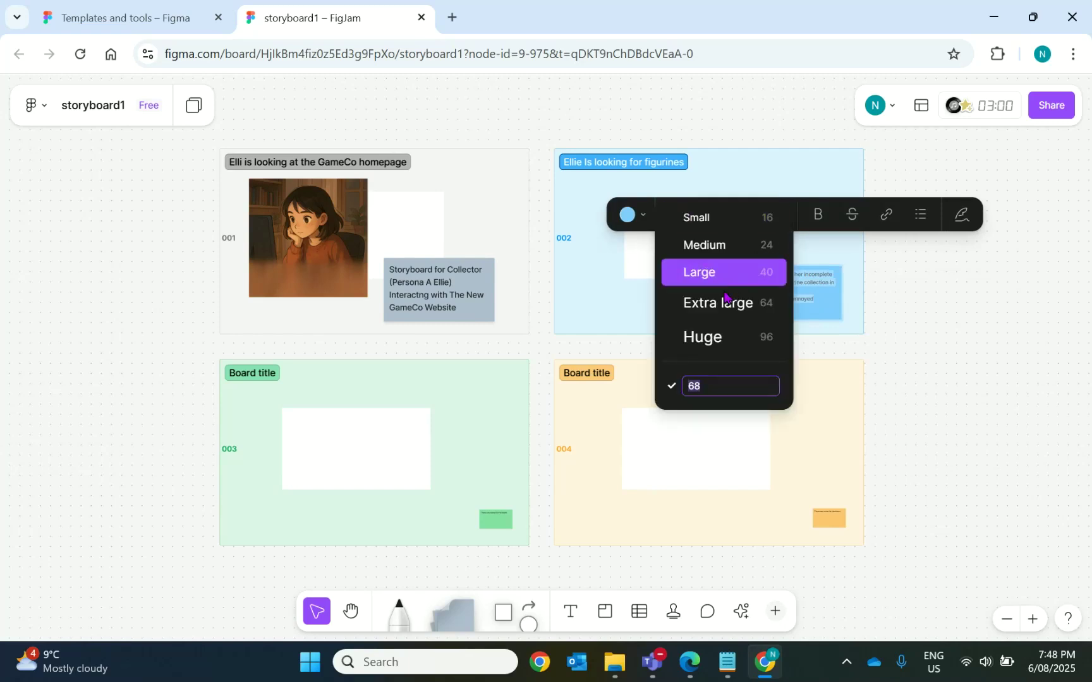
click(703, 337)
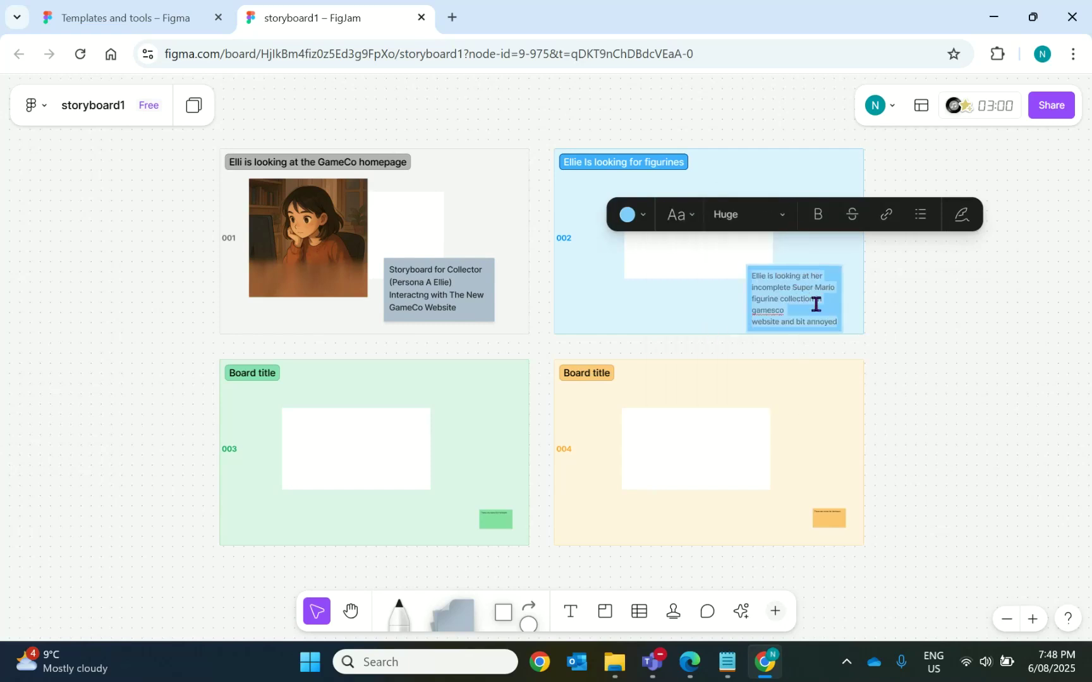
Move the white image placeholder up and left in panel 2 and adjust the sticky's size
drag(714, 269, 663, 249)
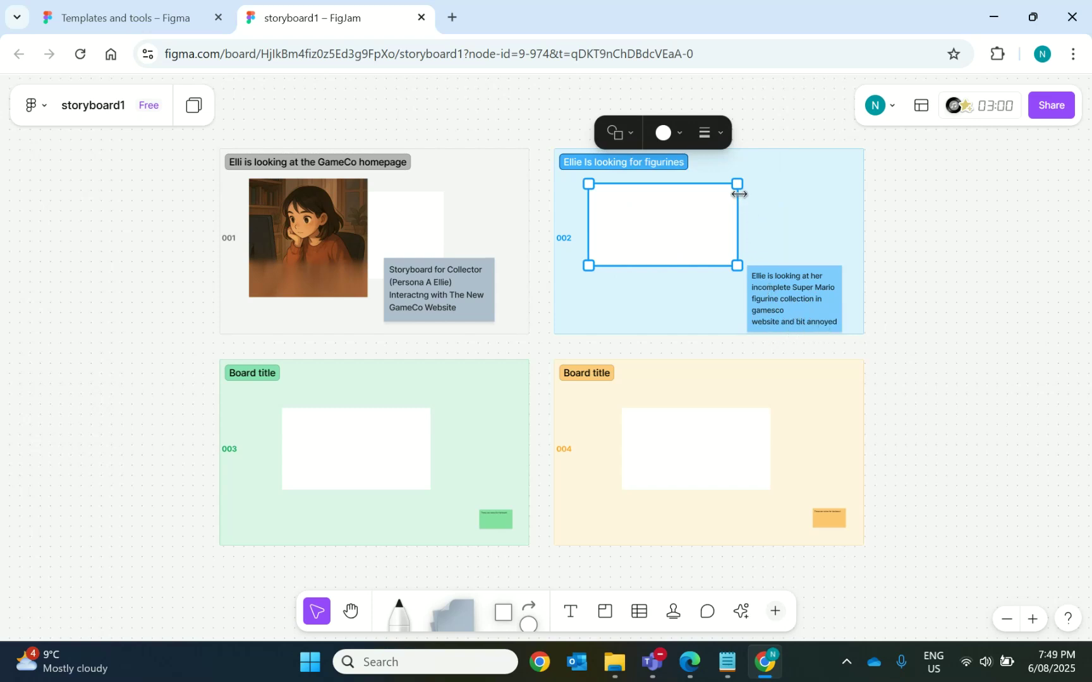
drag(739, 180, 747, 180)
drag(702, 224, 694, 225)
click(771, 287)
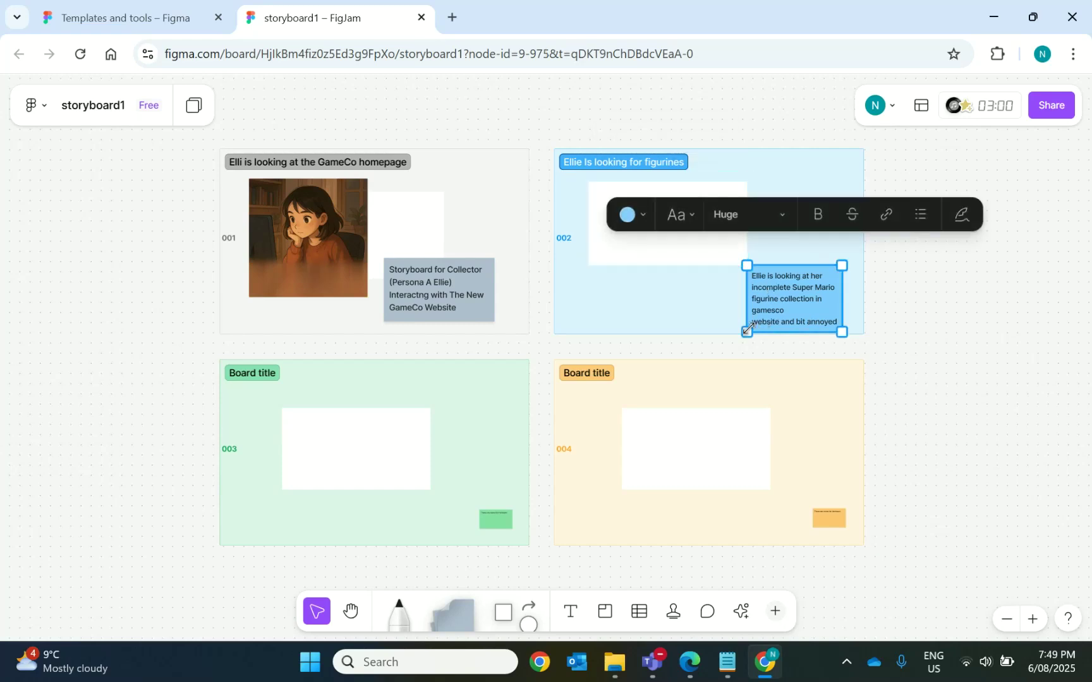
drag(748, 329, 742, 318)
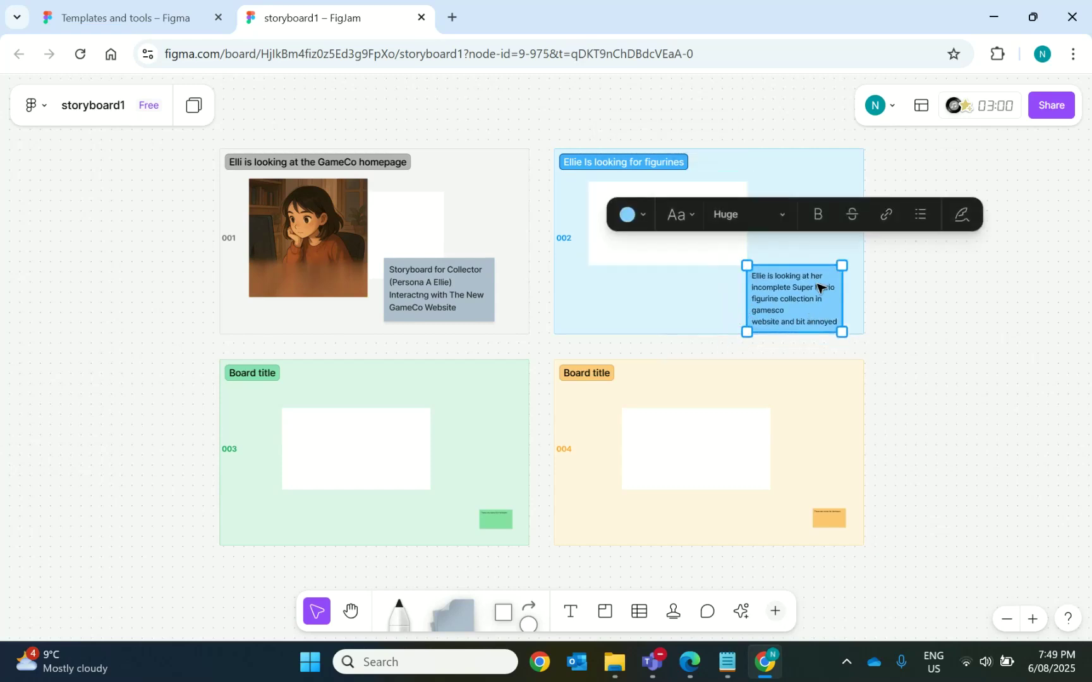